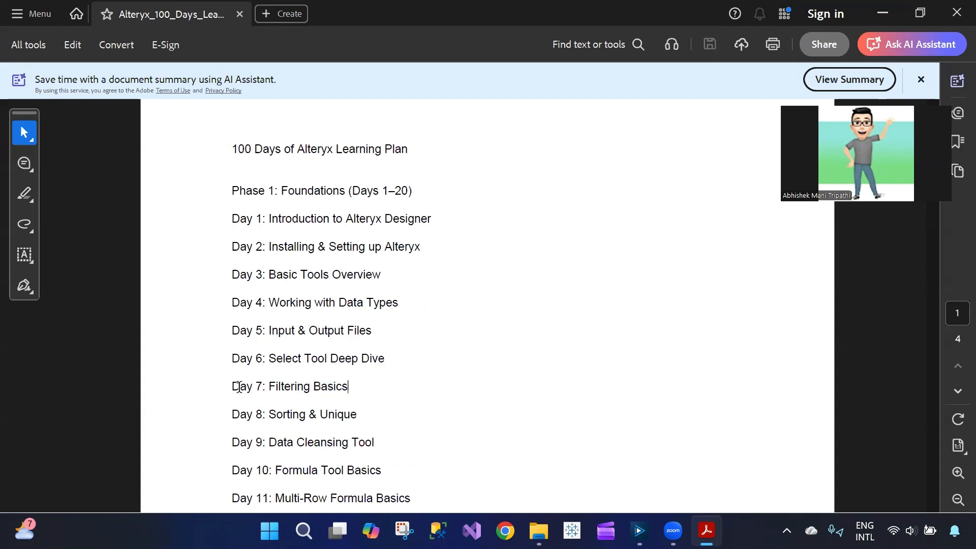
- Highlight the Day 7: Filtering Basics line in the learning plan and switch to Alteryx Designer
triple_click(245, 386)
left_click(372, 388)
mouse_move(639, 530)
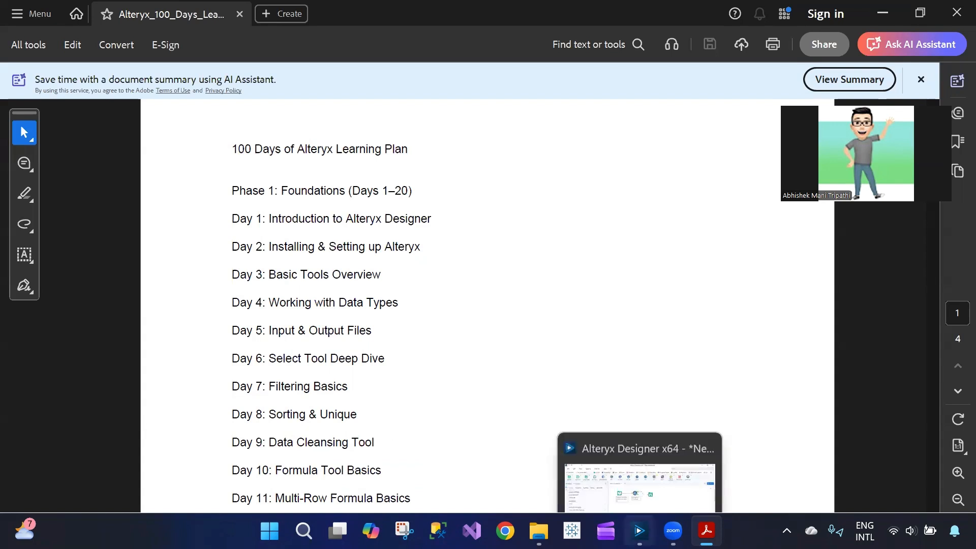
left_click(634, 498)
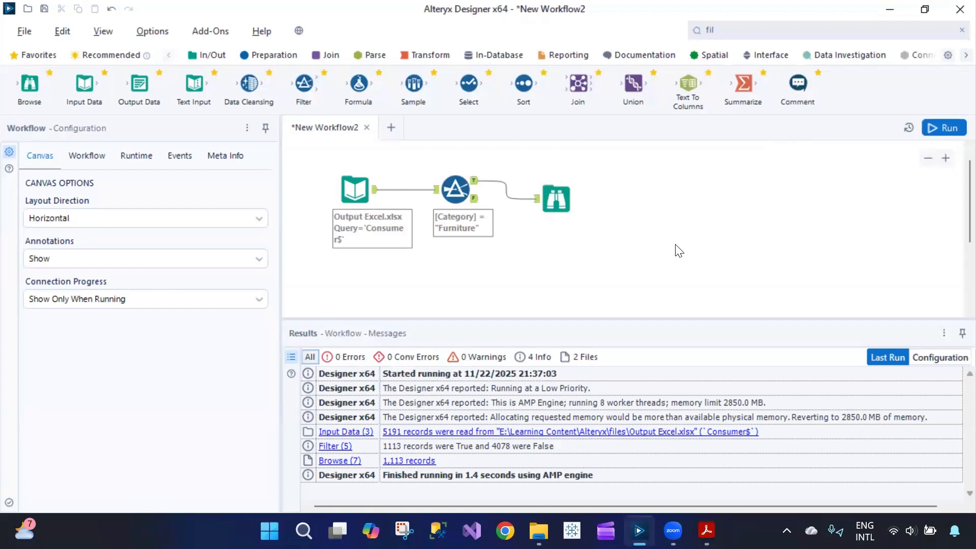
- Review the Input Data tool's preview of Output Excel.xlsx across its columns and open the connected Filter tool's configuration
left_click(353, 189)
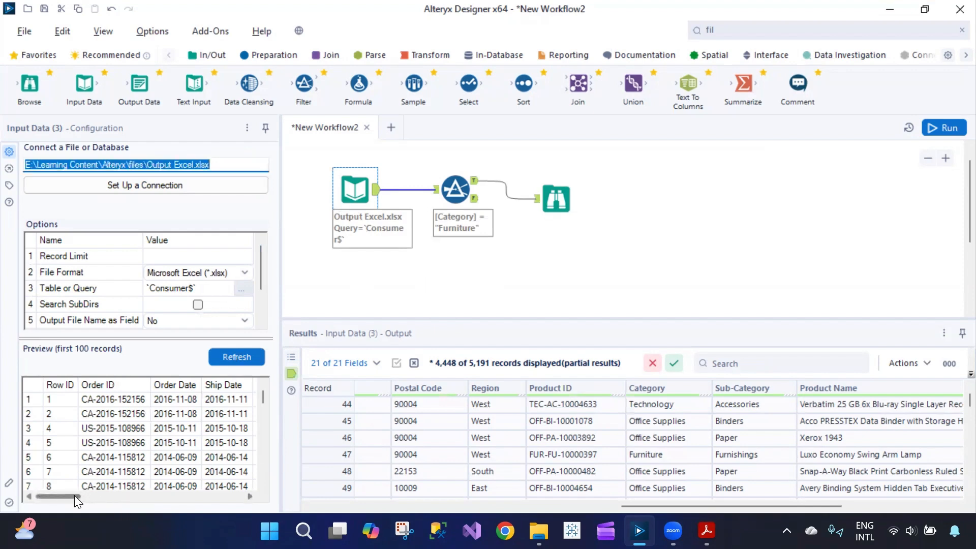
left_click_drag(74, 495, 133, 508)
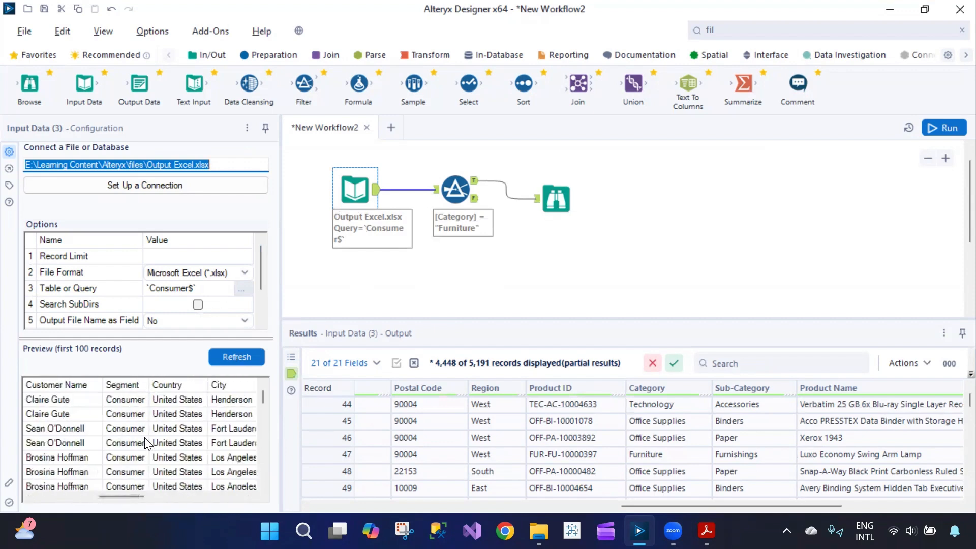
scroll(146, 443, "down", 10)
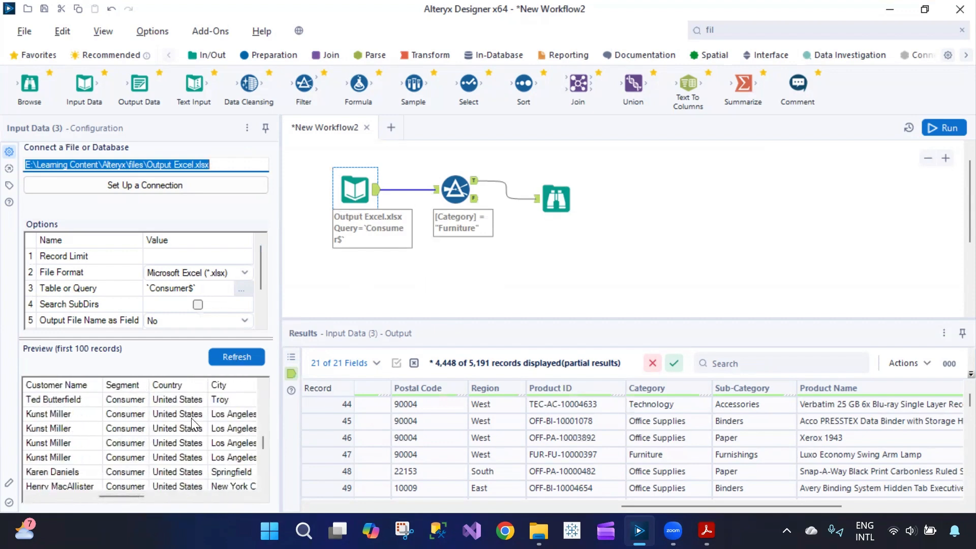
left_click_drag(125, 494, 157, 501)
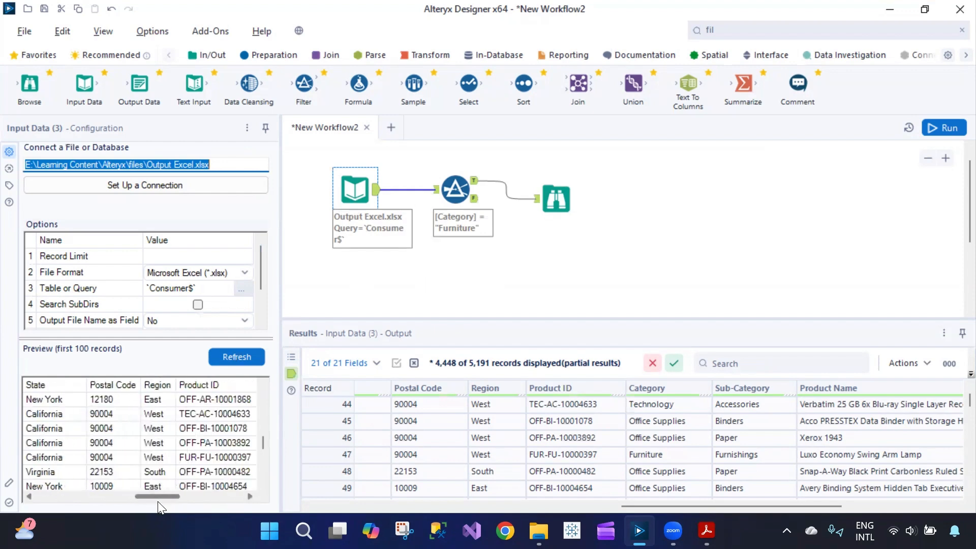
left_click(452, 294)
left_click(454, 184)
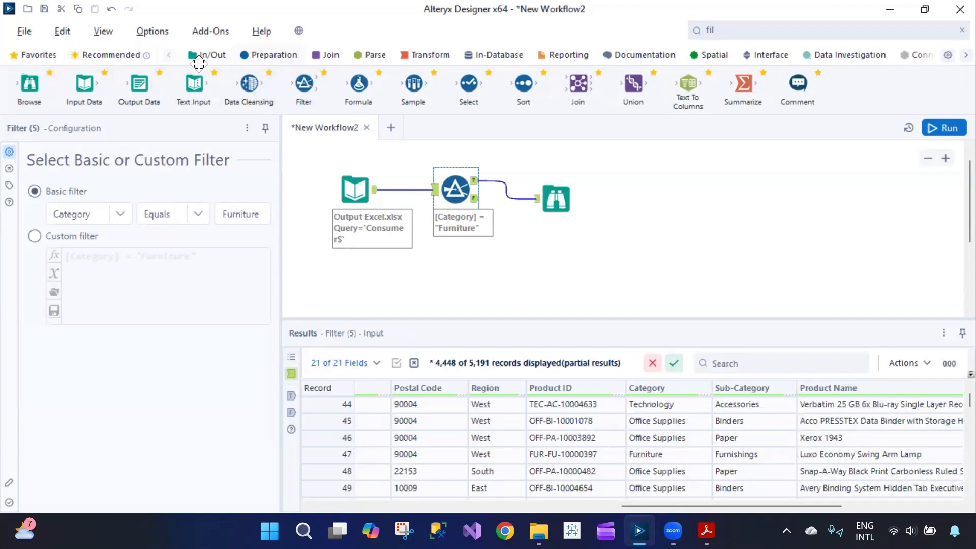
- Locate the Filter tool in the Preparation category and tool search, place one on the empty canvas, and delete it
left_click(268, 55)
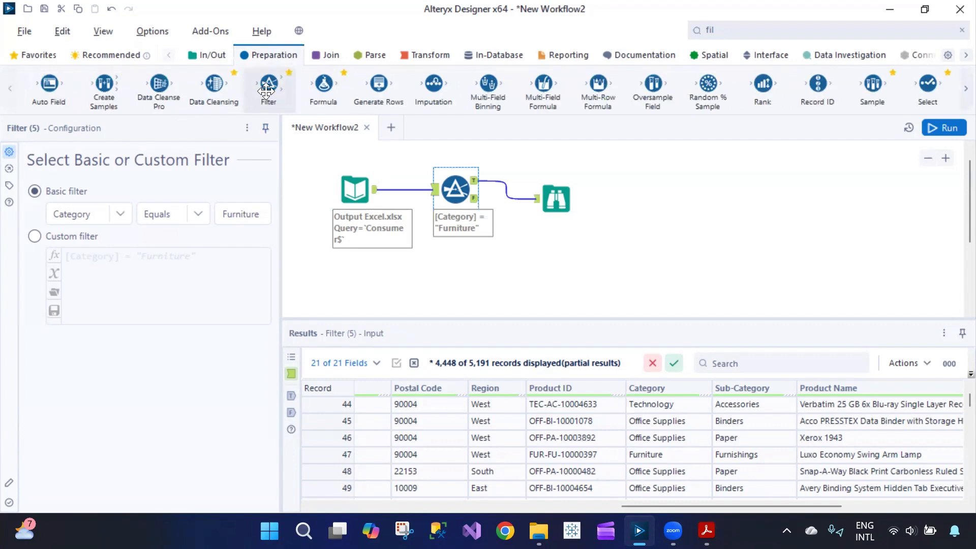
left_click(722, 30)
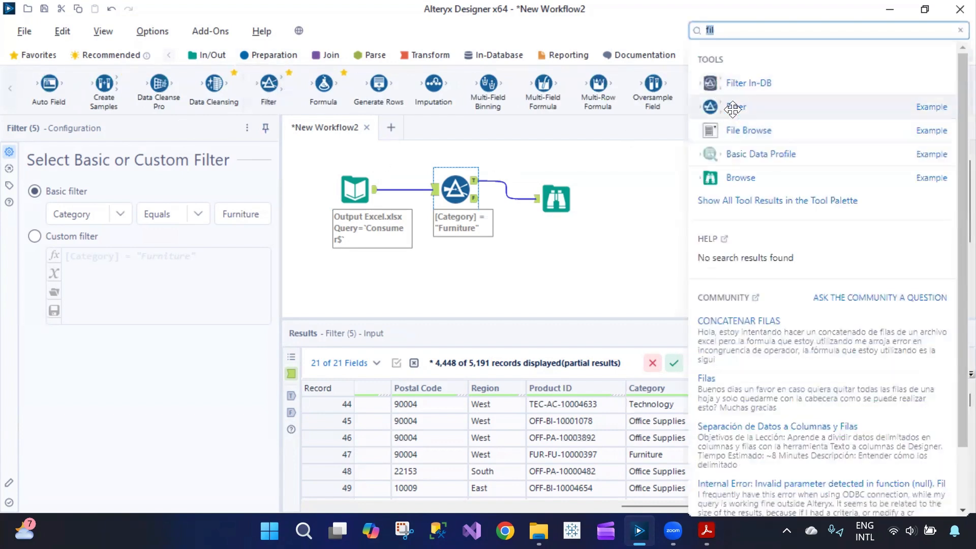
left_click_drag(734, 108, 675, 217)
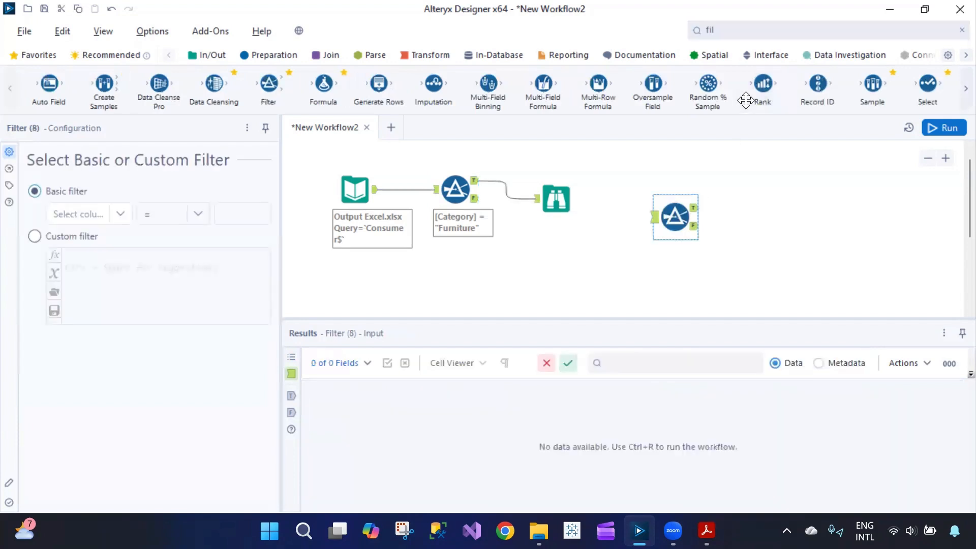
left_click(735, 30)
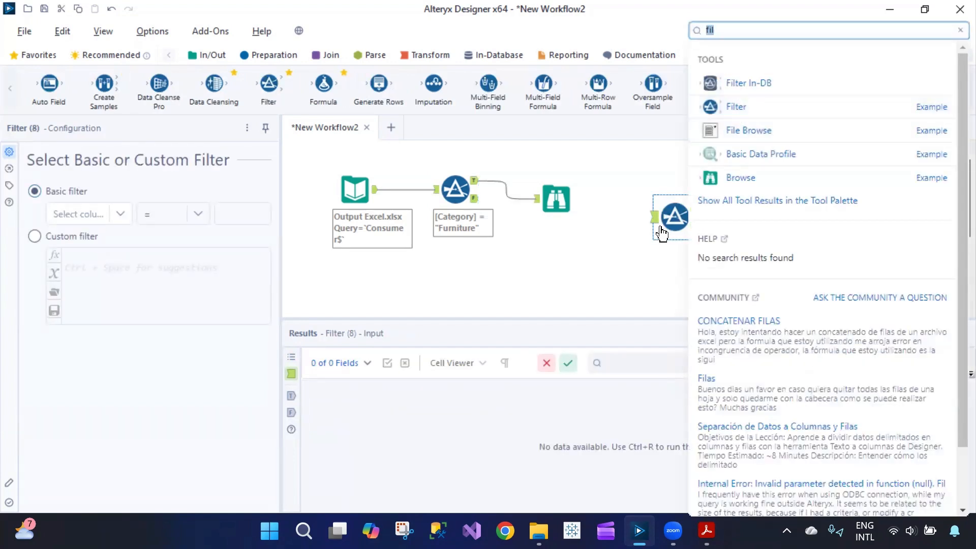
left_click(638, 262)
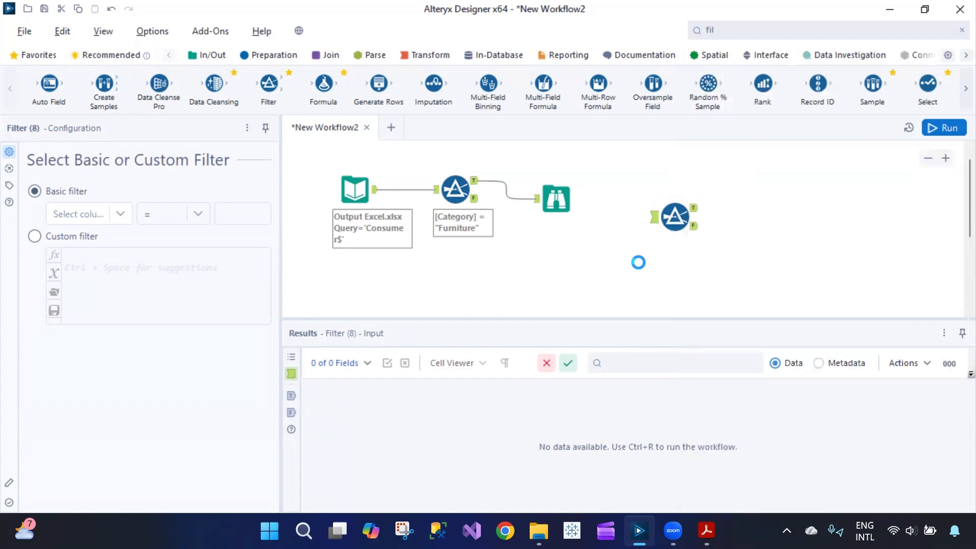
left_click(671, 216)
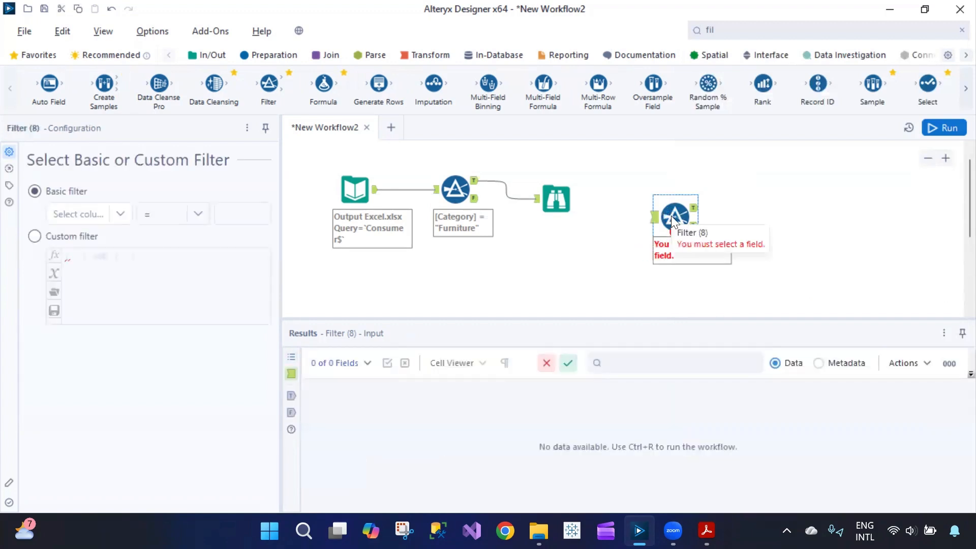
key("Delete")
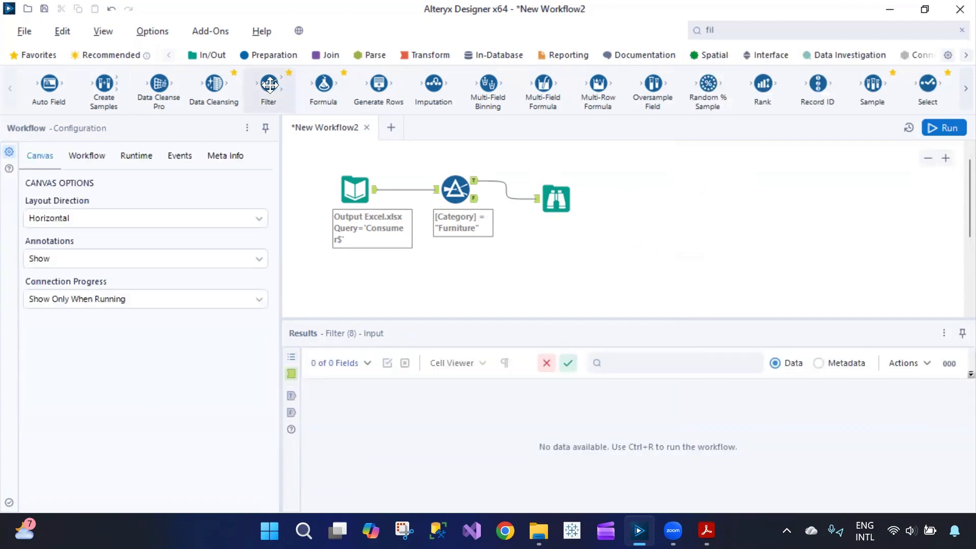
- Open the example workflow for the Filter tool
right_click(267, 84)
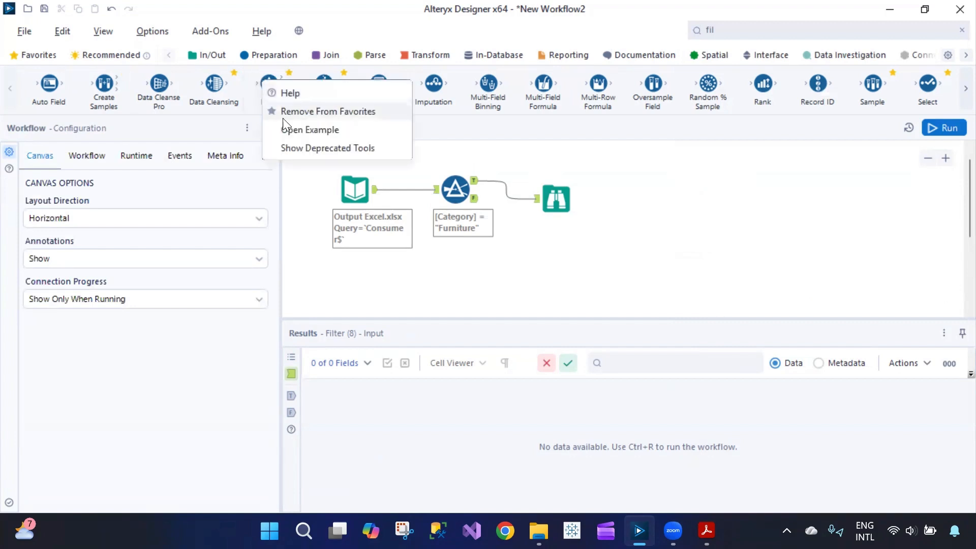
left_click(292, 131)
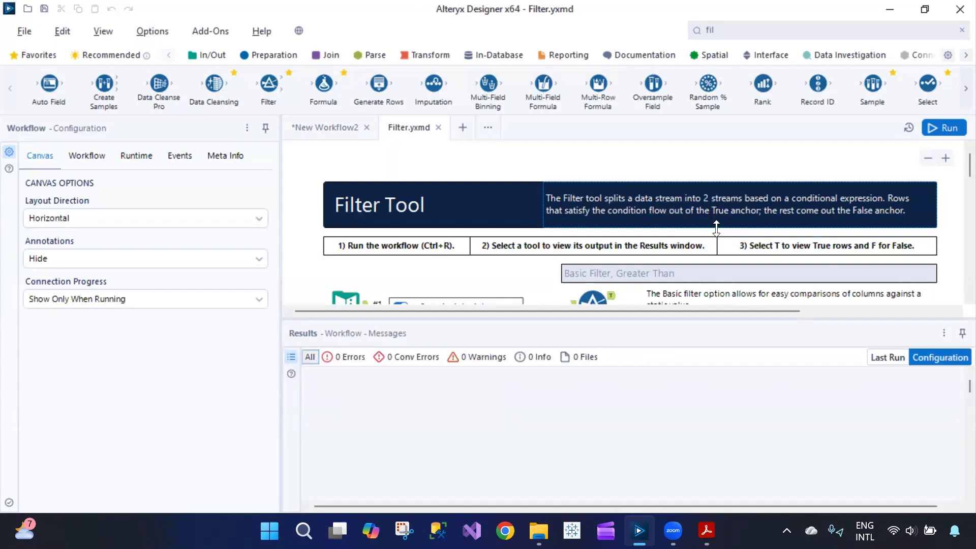
- Return to New Workflow2 and examine the Filter's configuration and the Category column in its True output's Browse results
key("ctrl+r")
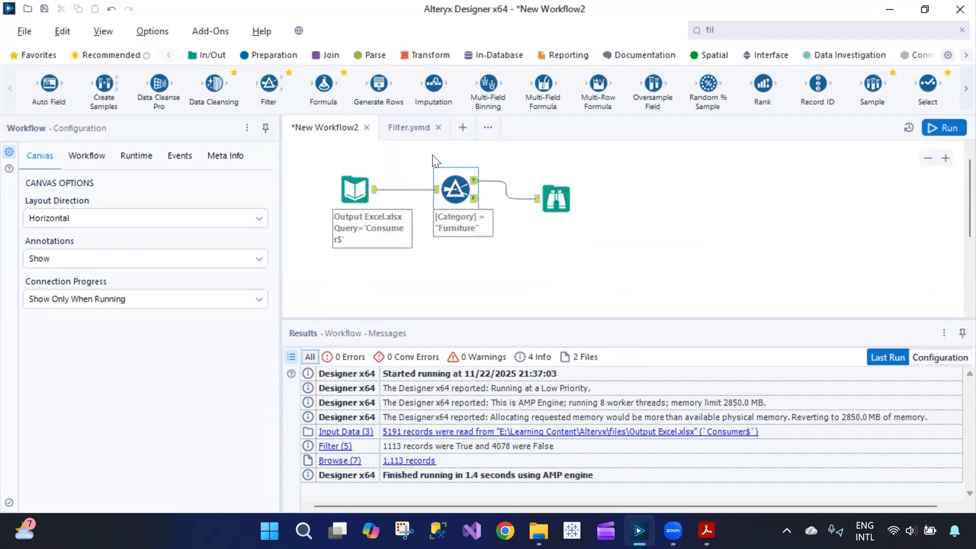
left_click(453, 192)
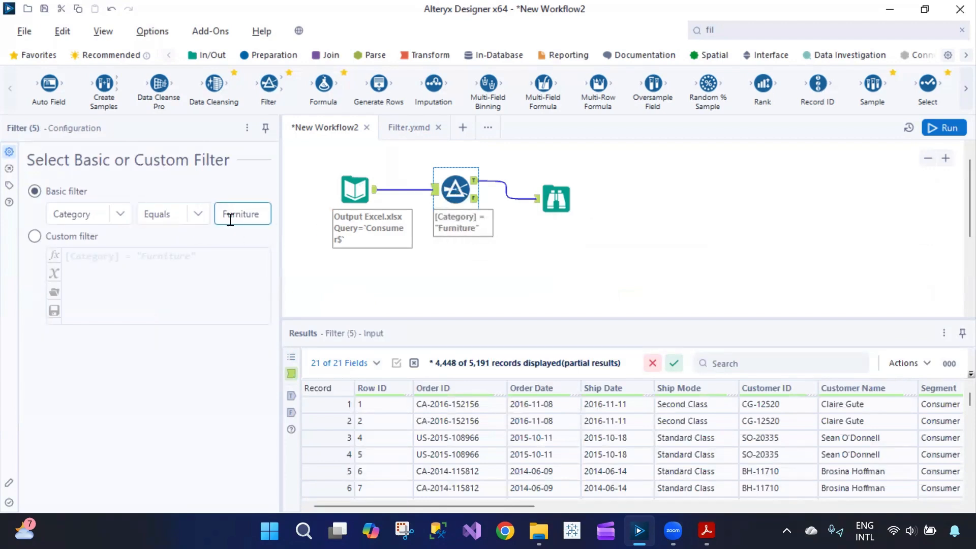
left_click(556, 199)
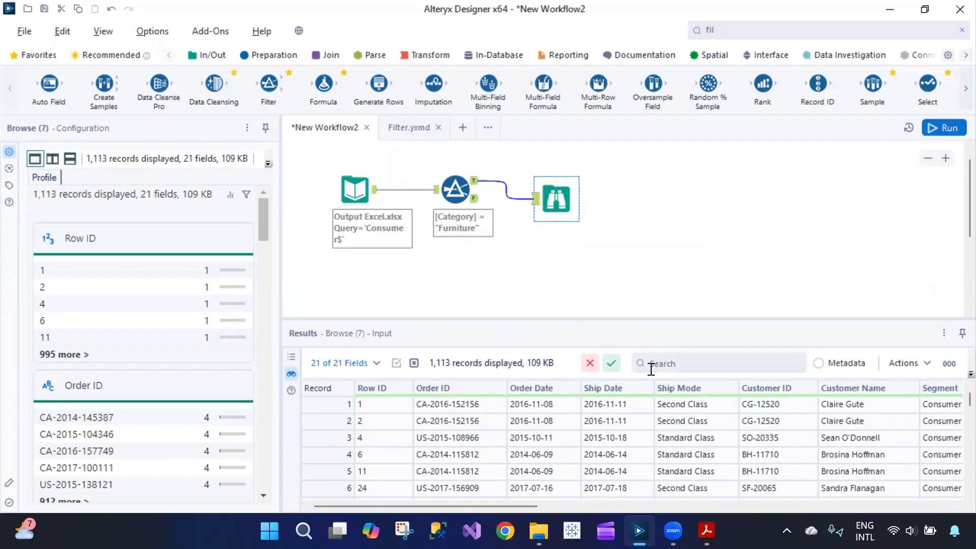
left_click_drag(519, 507, 803, 503)
left_click(734, 390)
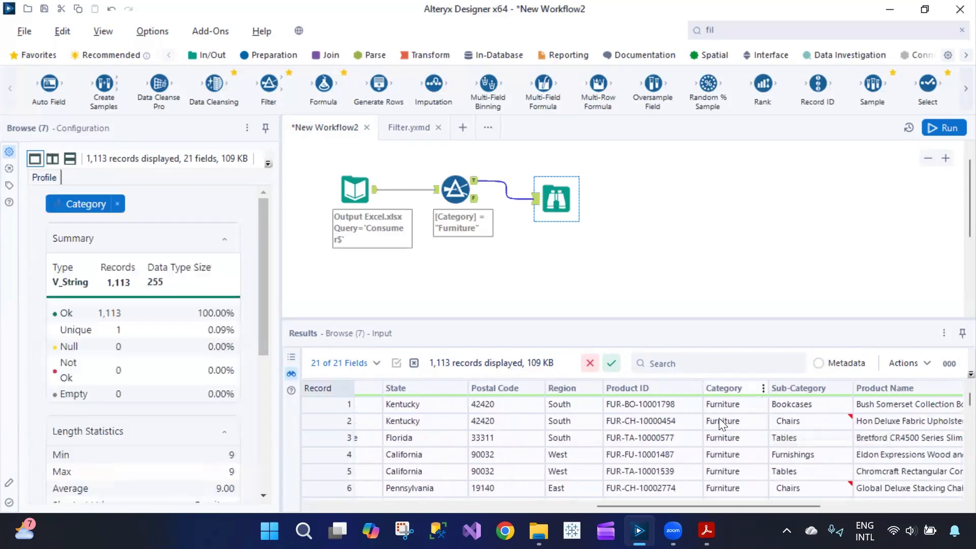
- Add a Browse tool connected to the Filter's False output and space the two Browse tools apart
left_click(469, 210)
left_click(194, 54)
left_click_drag(84, 84, 565, 263)
left_click_drag(475, 198, 547, 274)
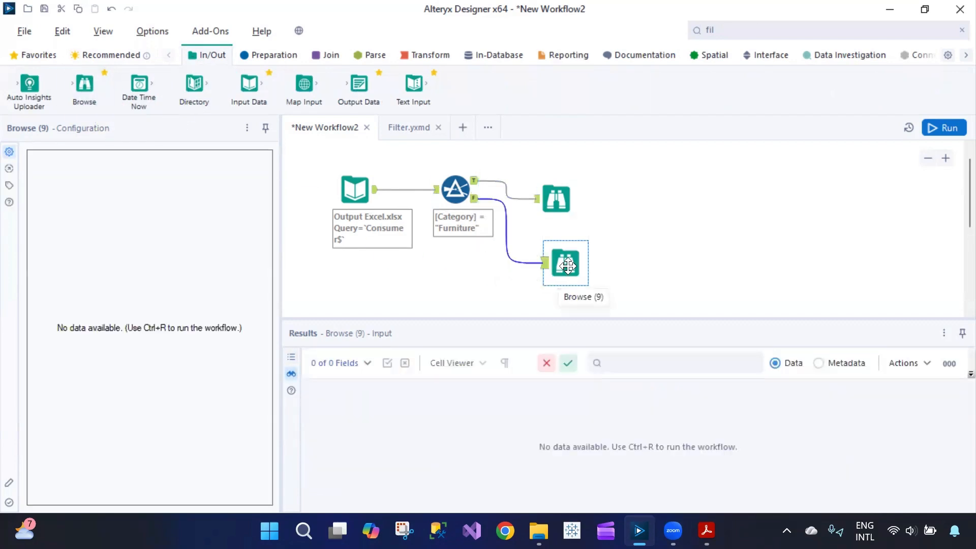
left_click_drag(562, 197, 590, 171)
left_click_drag(565, 263, 619, 264)
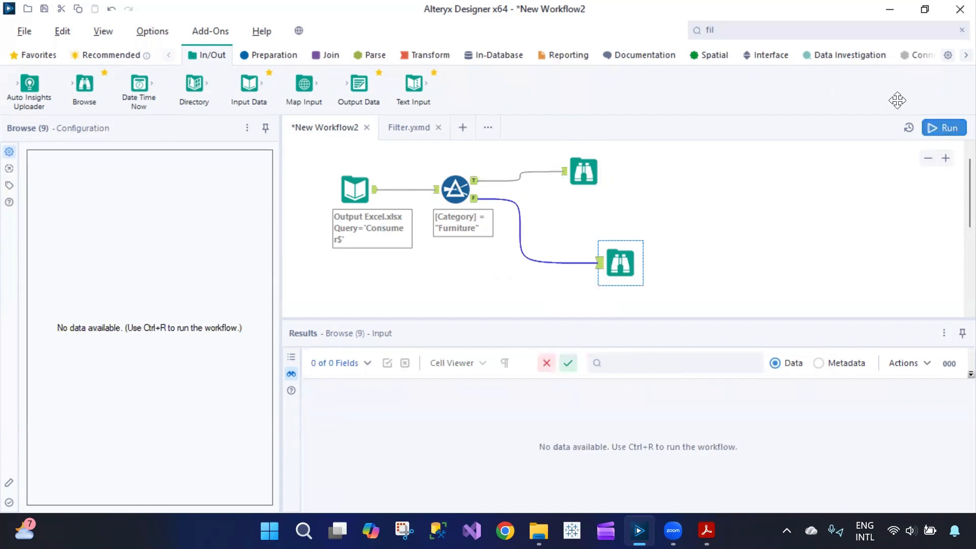
- Run the workflow and review the Category column in the False output's Browse results
left_click(944, 128)
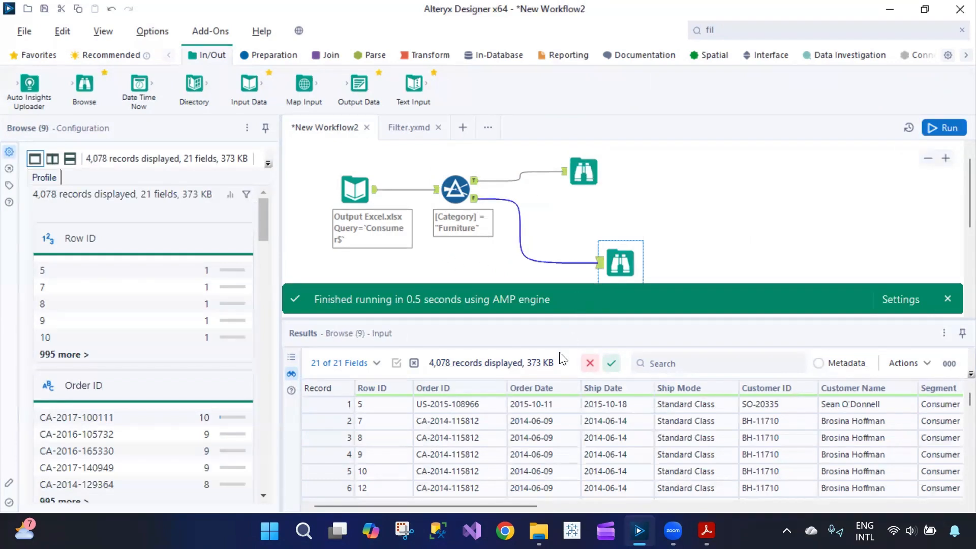
left_click_drag(535, 506, 793, 502)
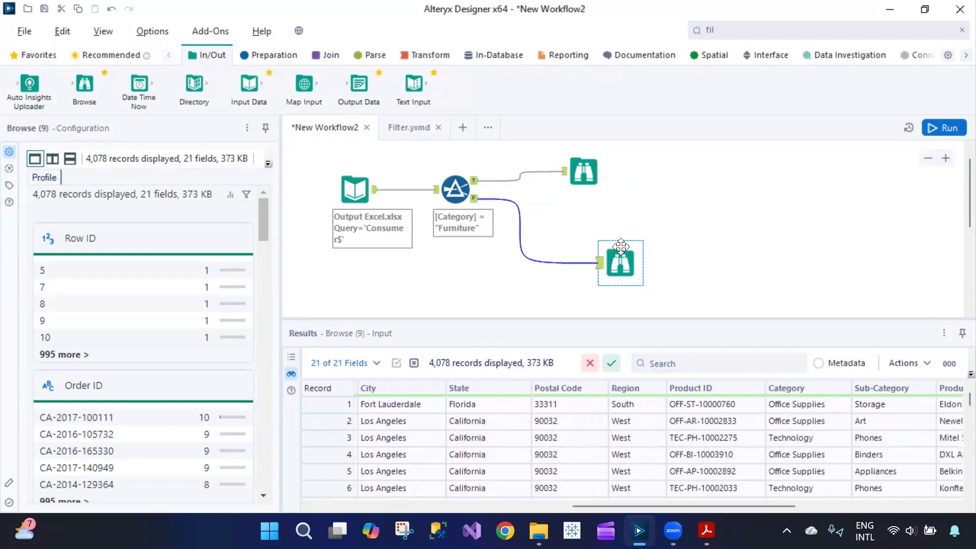
left_click_drag(740, 508, 760, 507)
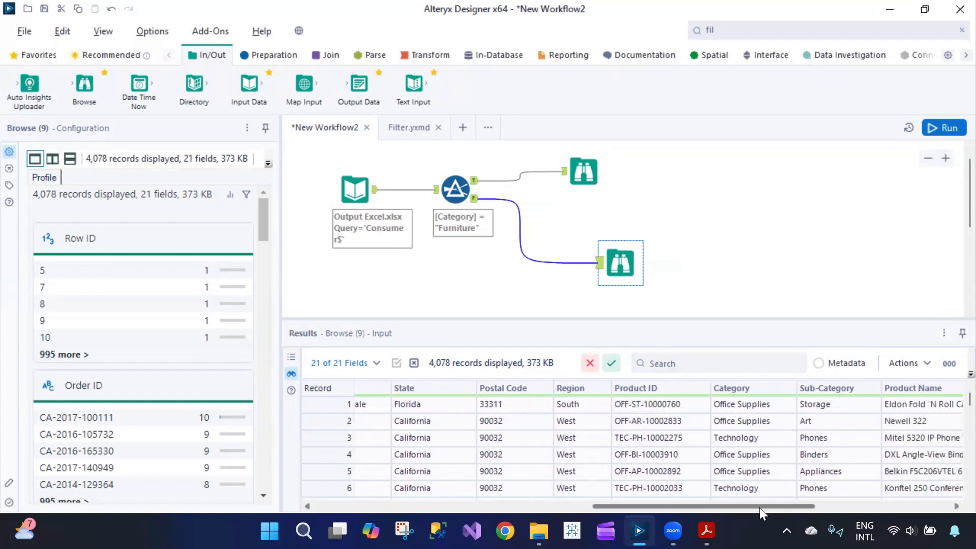
- Compare the Browse results of the True and False outputs and nudge the False output's Browse tool closer to the Filter
left_click(581, 167)
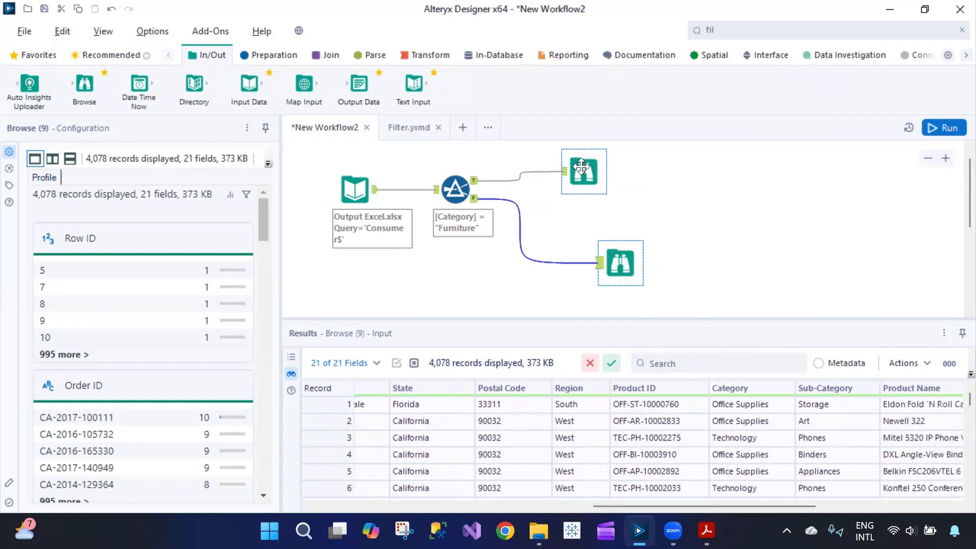
left_click(581, 168)
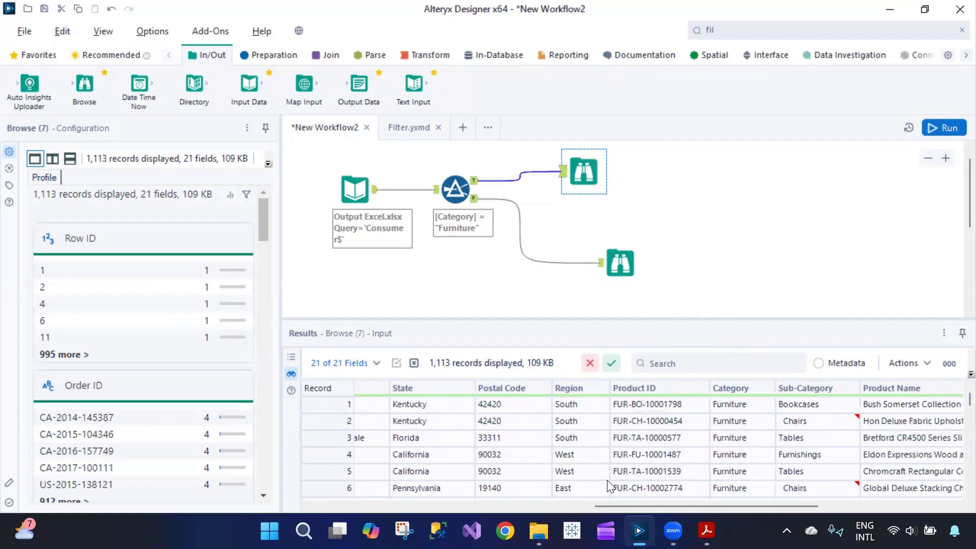
left_click(622, 263)
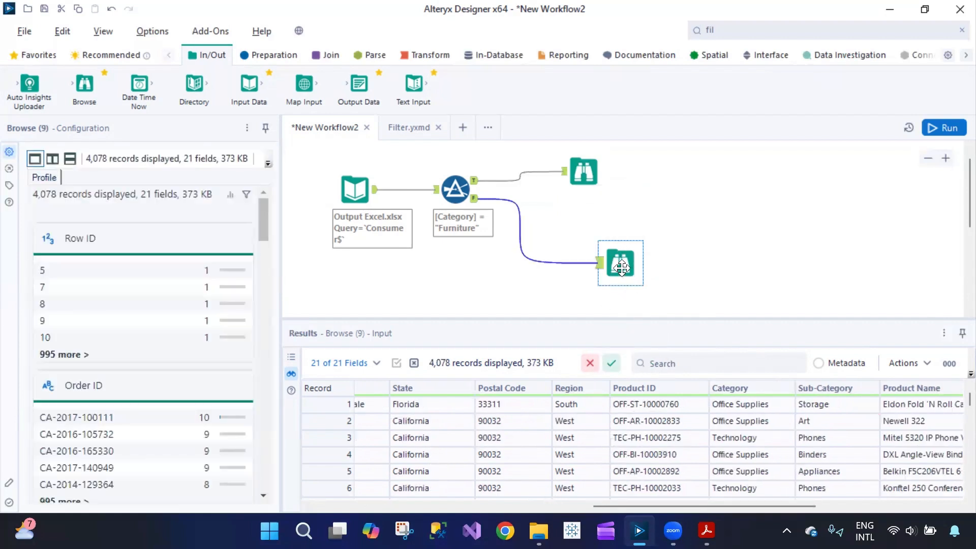
left_click_drag(625, 264, 606, 273)
left_click(699, 252)
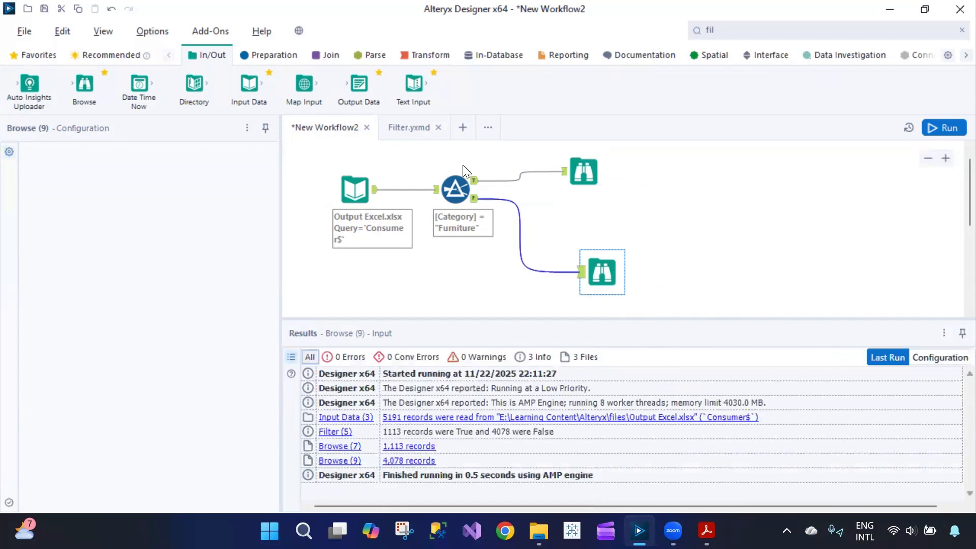
- Return to the Filter.yxmd example, read its introduction, and examine the configuration of the Basic Filter, Greater Than example
left_click(405, 127)
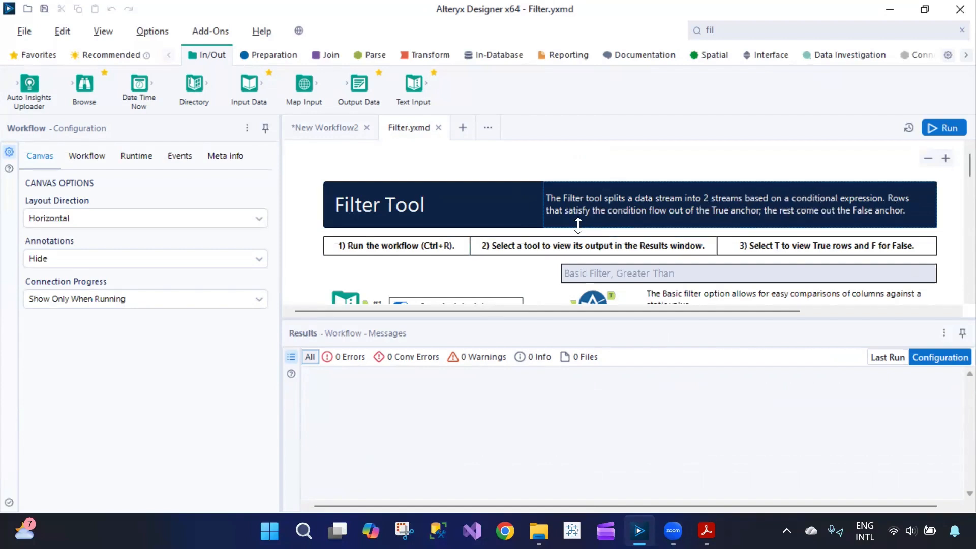
scroll(659, 232, "down", 2)
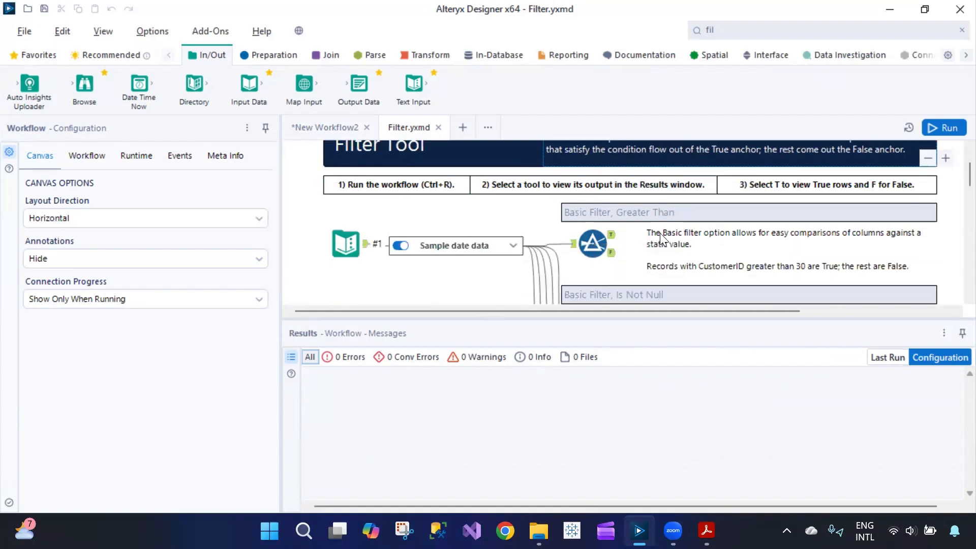
scroll(659, 233, "down", 2)
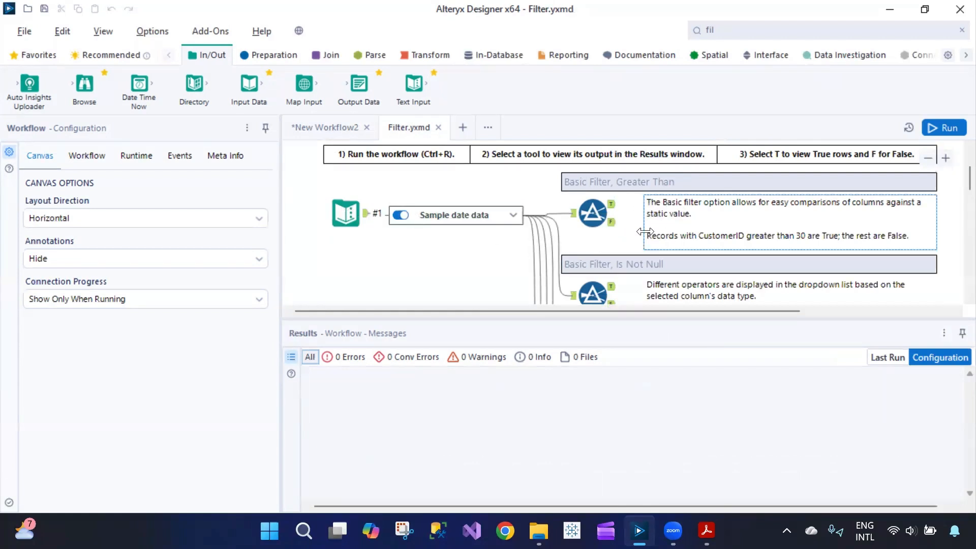
scroll(617, 234, "down", 5)
scroll(617, 232, "up", 6)
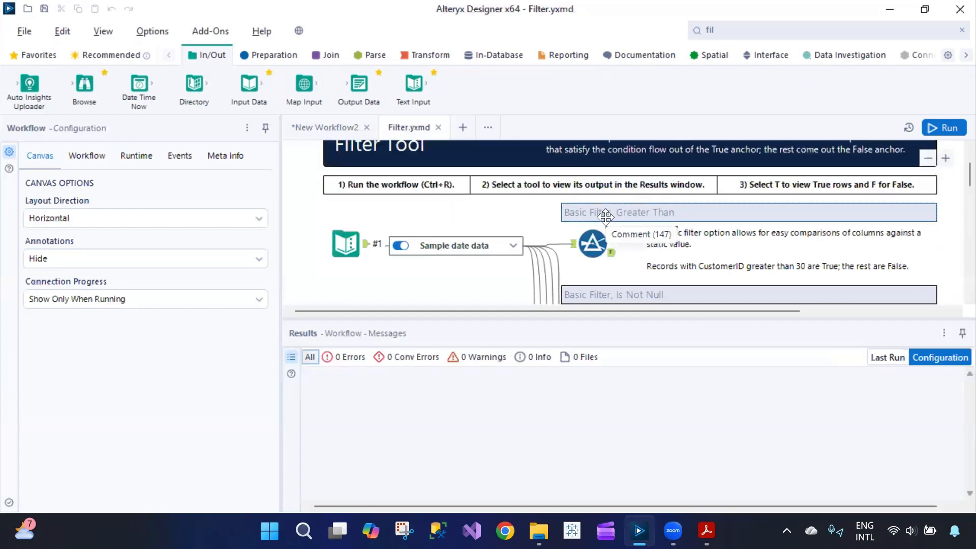
left_click(582, 248)
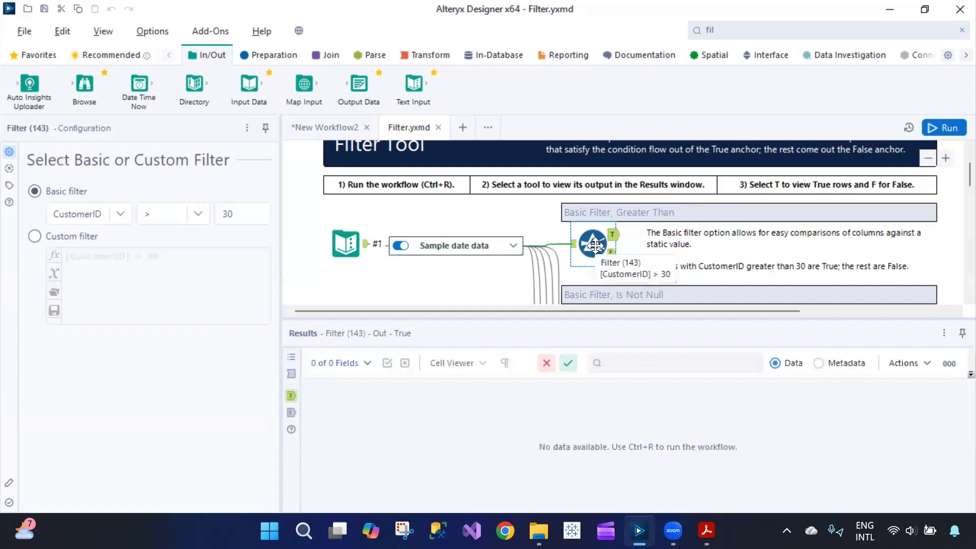
- Examine the configuration and description of the Basic Filter, Is Not Null example
scroll(594, 245, "down", 1)
left_click(595, 291)
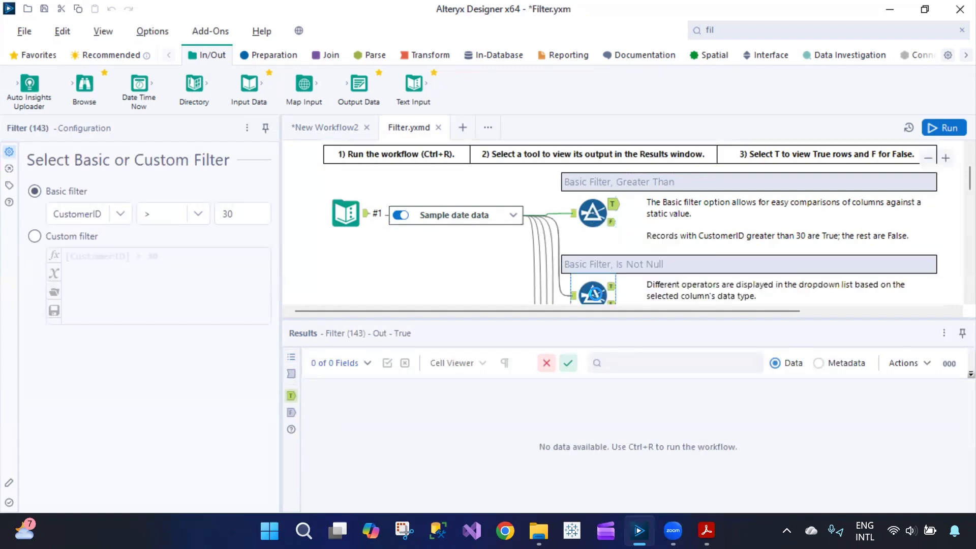
scroll(637, 272, "down", 2)
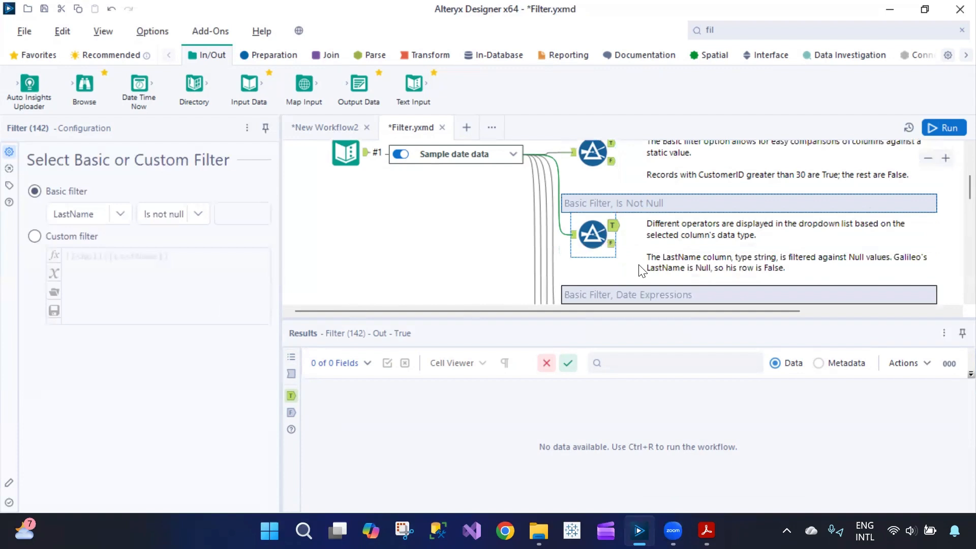
- In the Basic Filter, Date Expressions example, keep JoinDate as the column and switch to Custom filter to inspect the expression
scroll(621, 290, "down", 2)
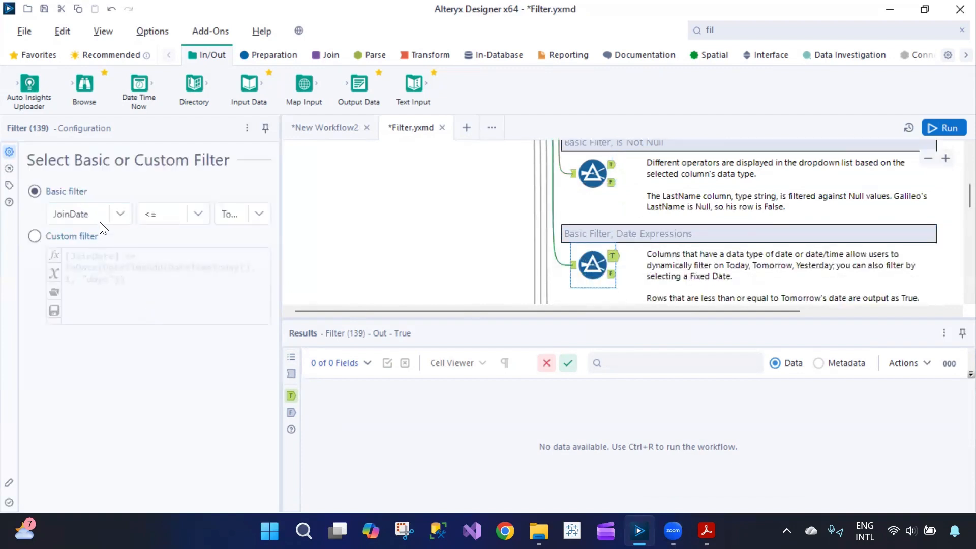
left_click(117, 213)
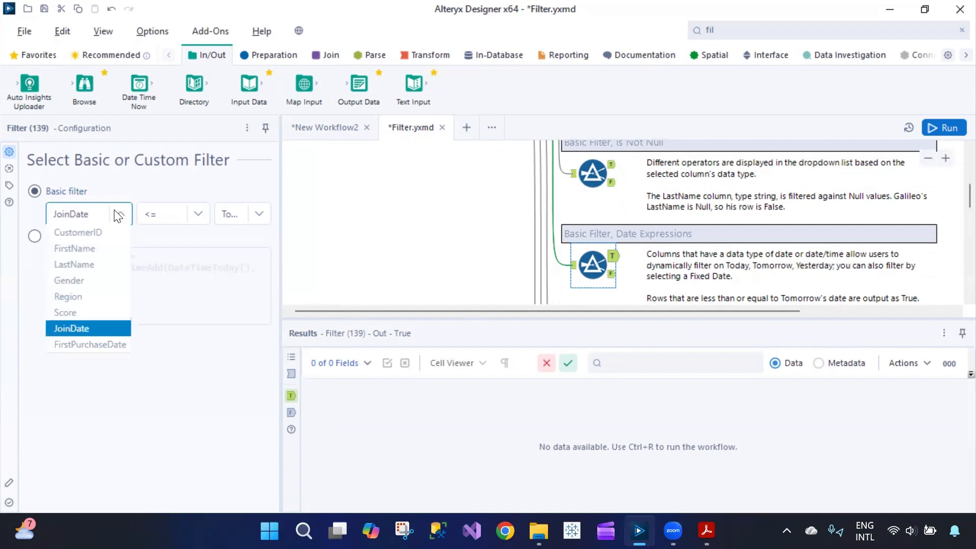
left_click(99, 328)
left_click(35, 237)
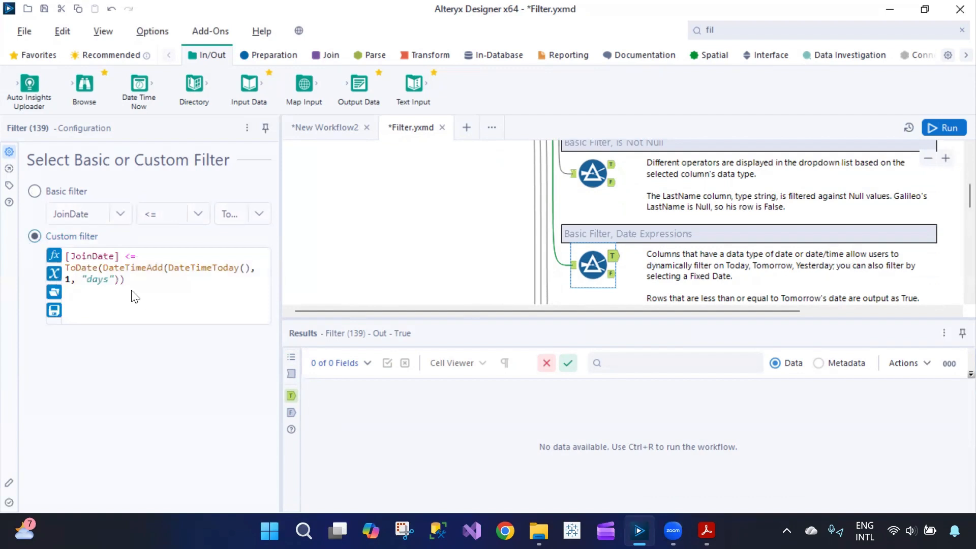
left_click_drag(142, 299, 59, 259)
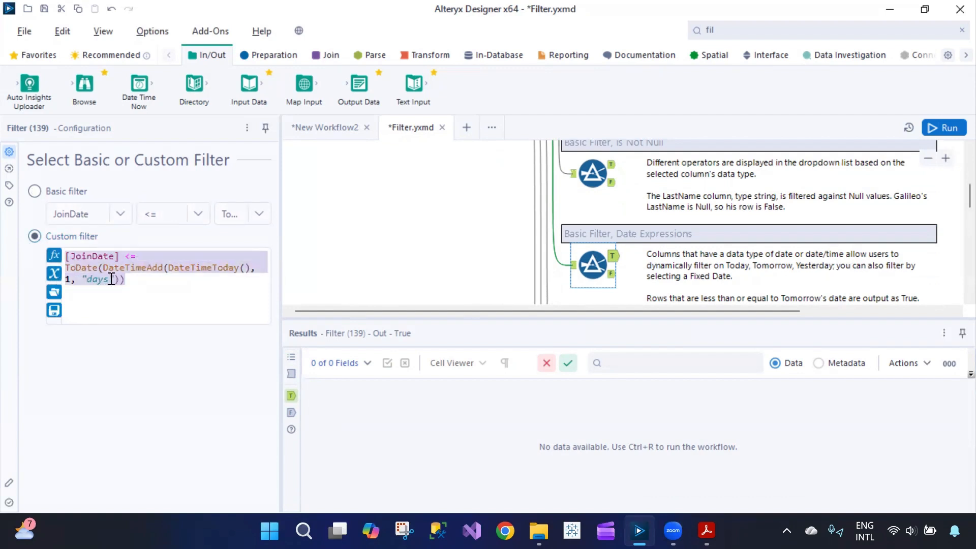
left_click(142, 301)
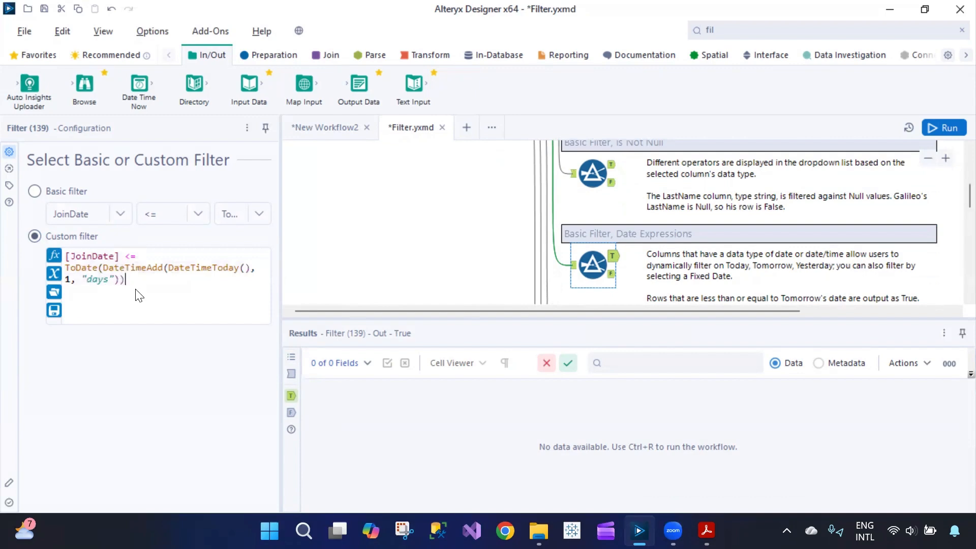
- Return to New Workflow2 and check the Filter's column choices, keeping Category selected in the basic filter
left_click(328, 131)
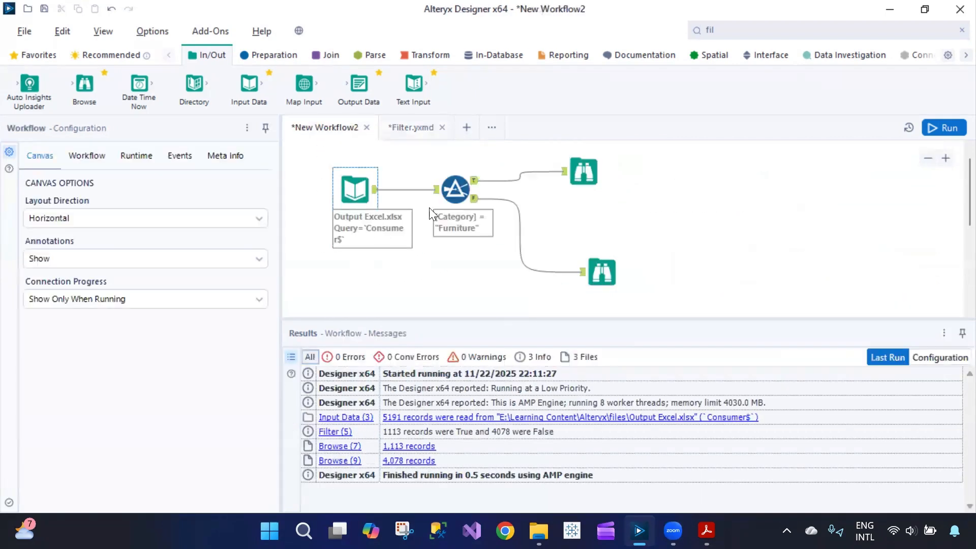
left_click(455, 190)
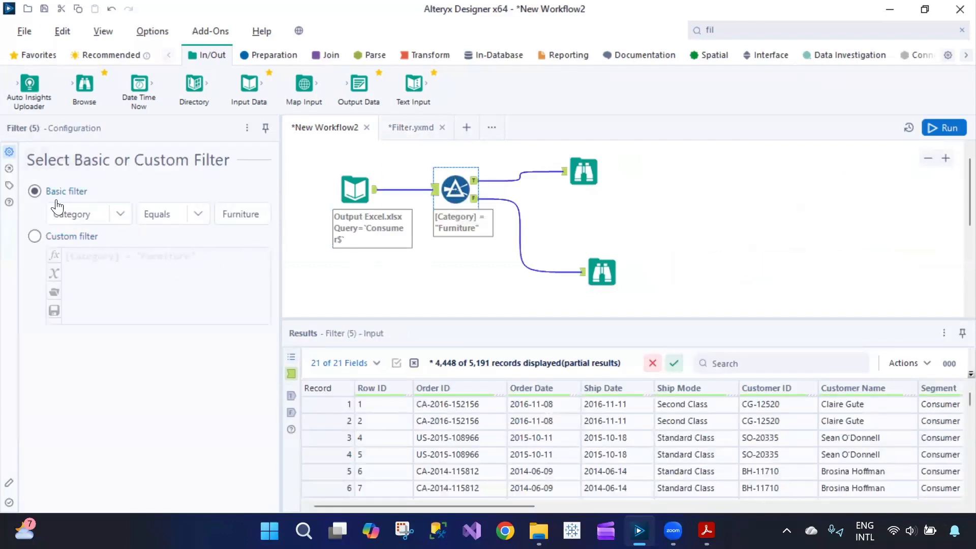
left_click(122, 214)
left_click(104, 308)
- Show the Filter's condition as a custom filter expression, examine it, and return the tool to Basic filter
left_click(34, 240)
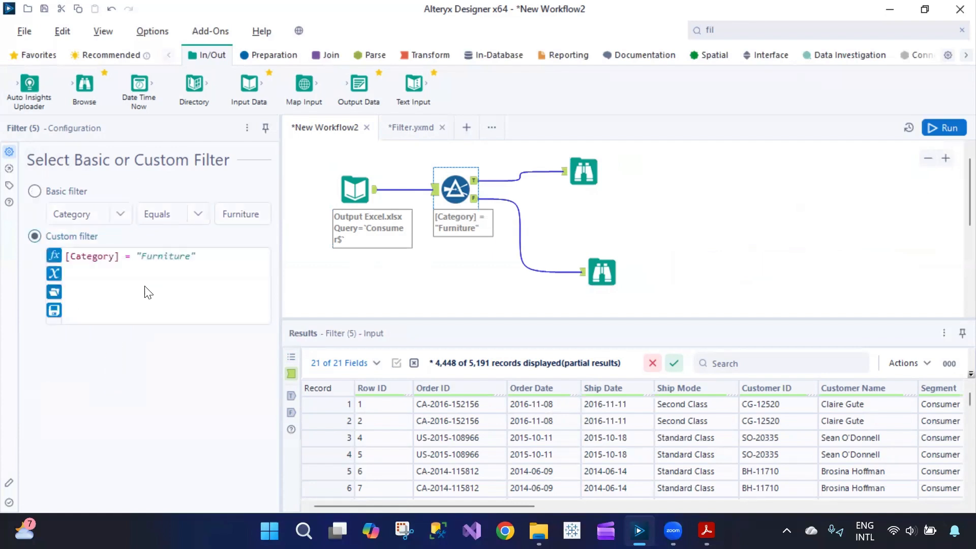
left_click_drag(208, 264, 60, 265)
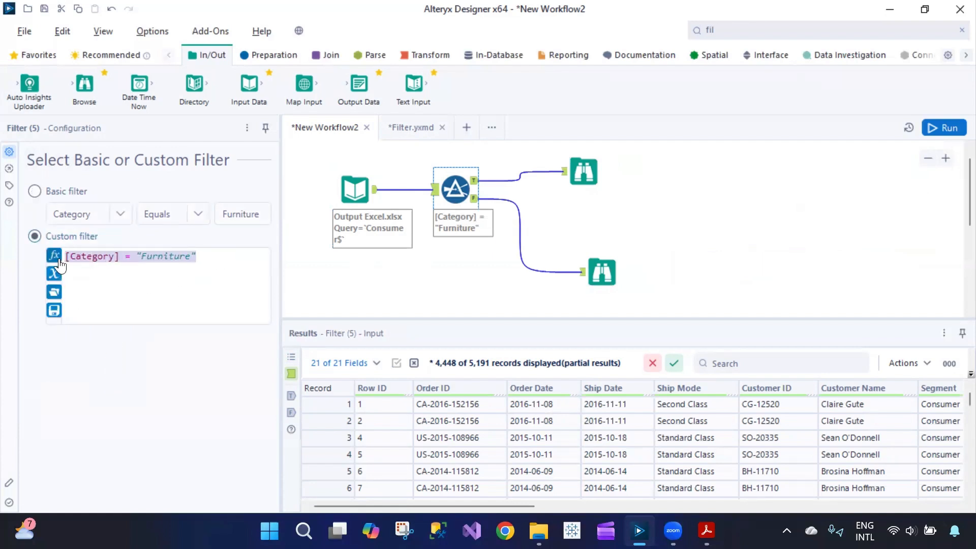
left_click(194, 285)
left_click_drag(217, 261, 59, 261)
left_click(34, 193)
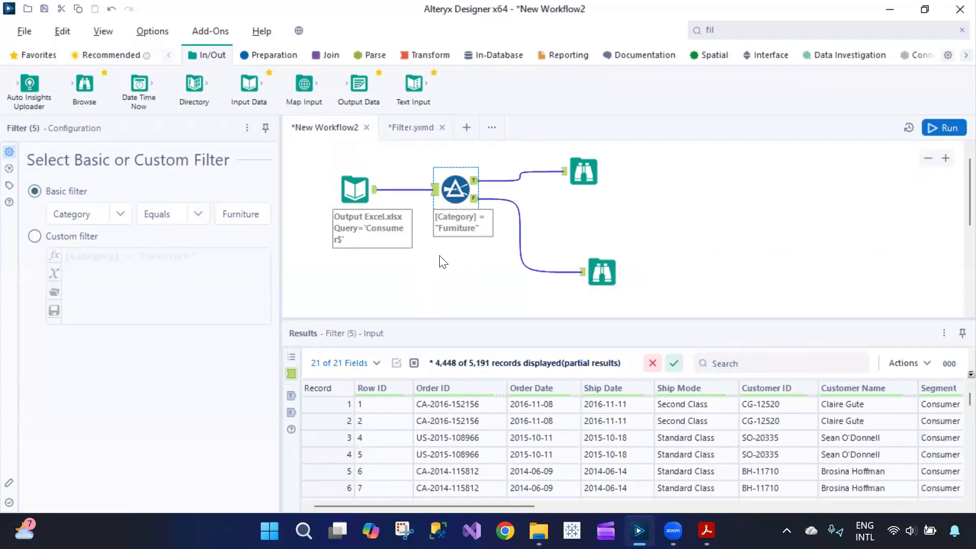
- Compare the two Browse results and move the True output's Browse tool up into line with the False output's one
left_click(583, 172)
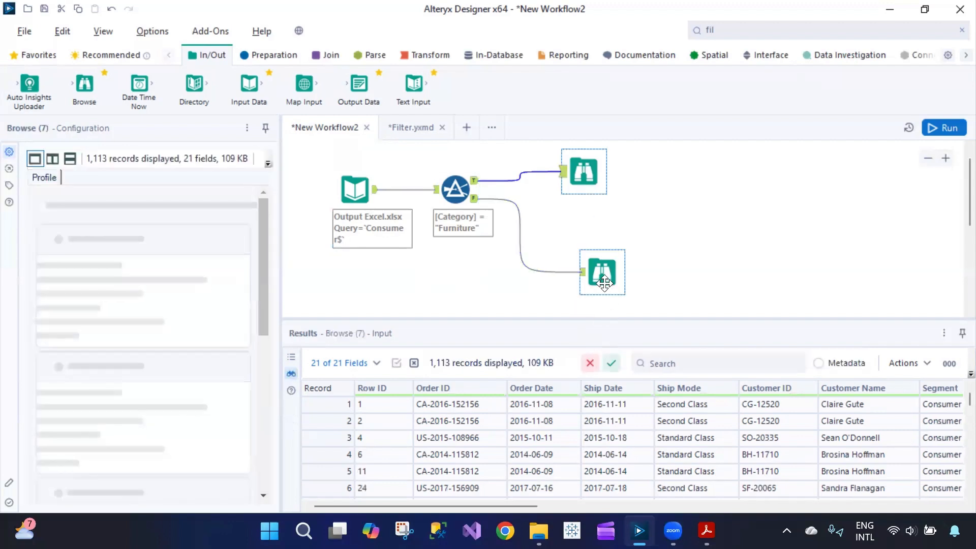
left_click(601, 275)
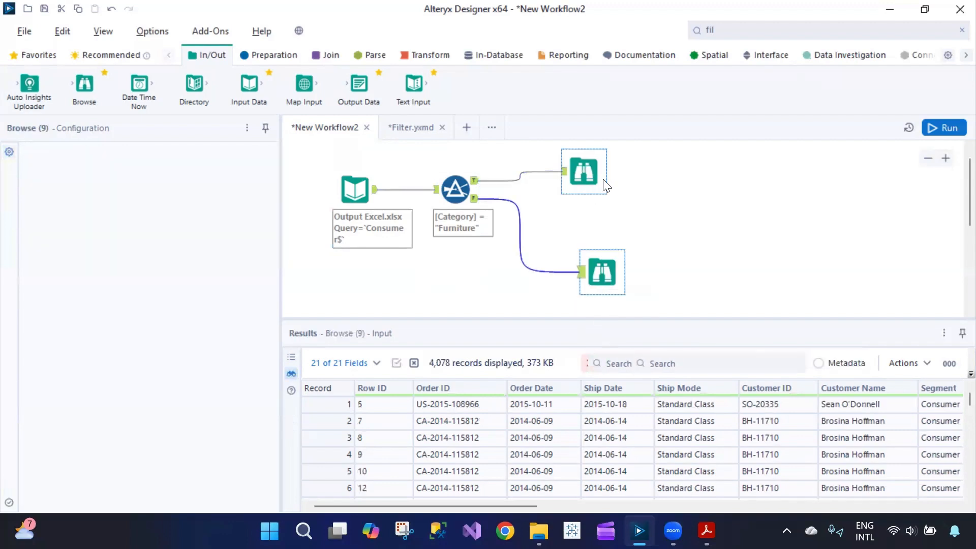
left_click_drag(592, 186, 610, 177)
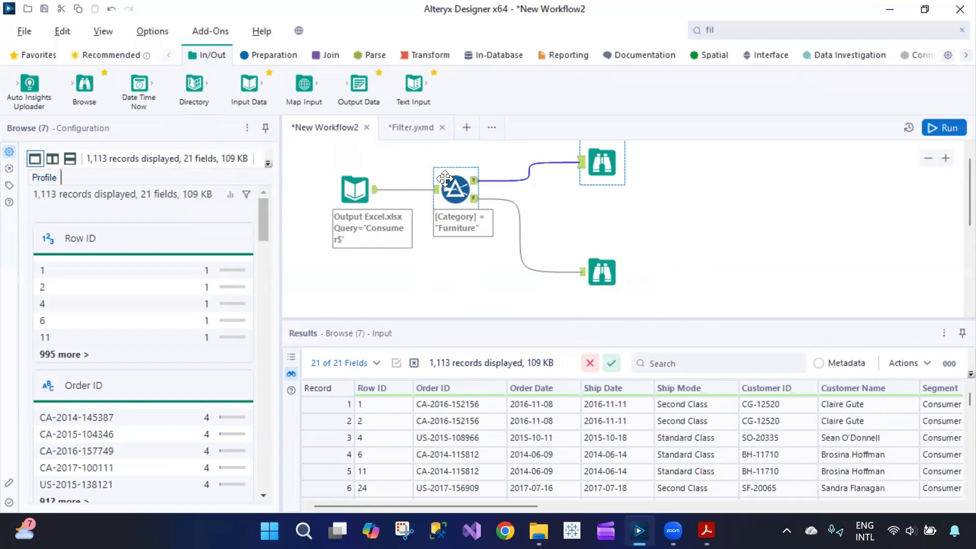
- In Filter.yxmd, examine the configurations of the Date and Period Expressions example and the Custom Filter, Multiple Columns example
left_click(414, 125)
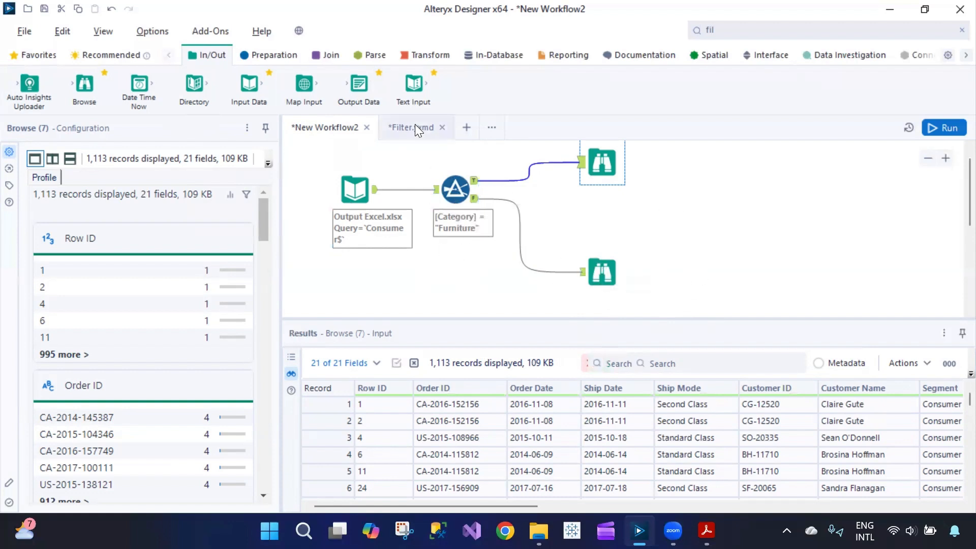
scroll(728, 253, "down", 2)
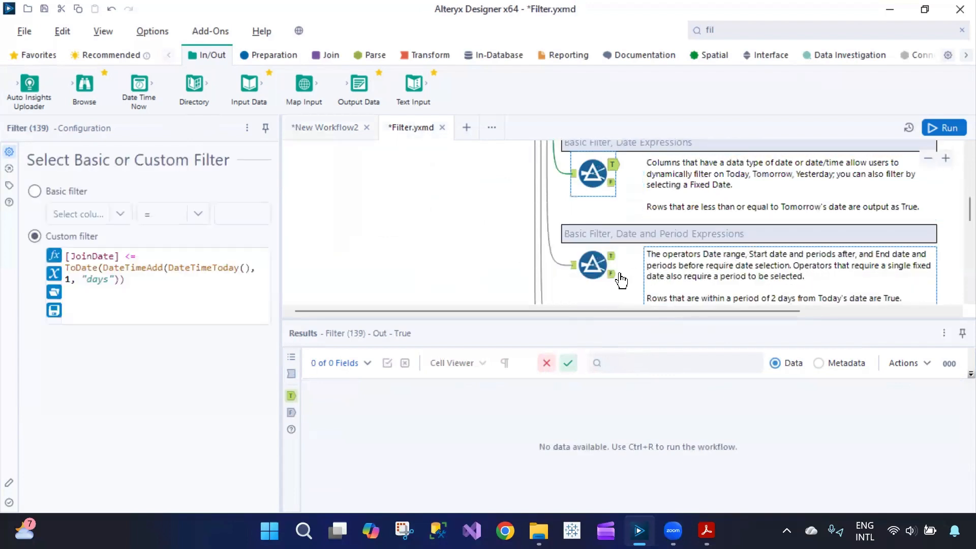
left_click(599, 269)
scroll(661, 251, "down", 2)
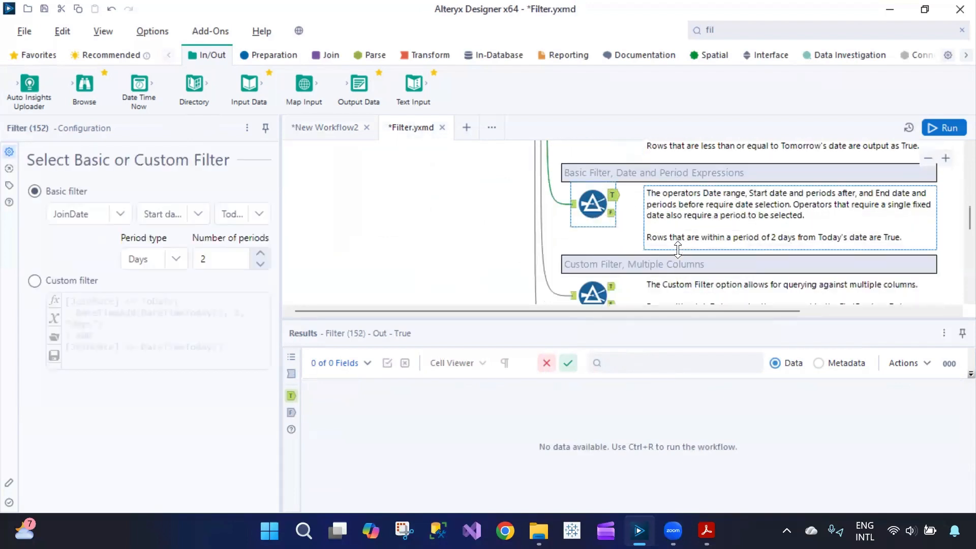
left_click(592, 236)
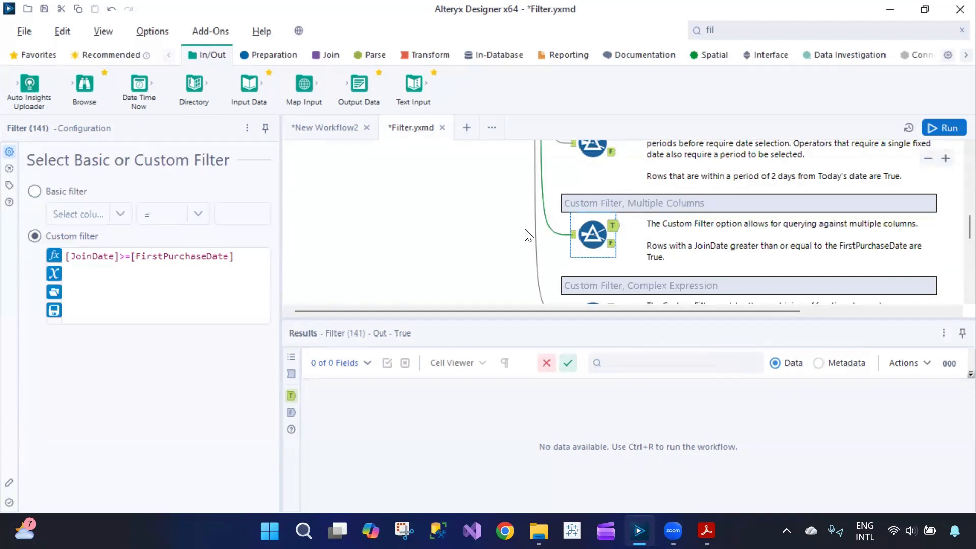
- Examine the Custom Filter, Complex Expression example, highlighting its full Region expression and the REGEX_Match part
scroll(528, 233, "down", 2)
left_click(593, 223)
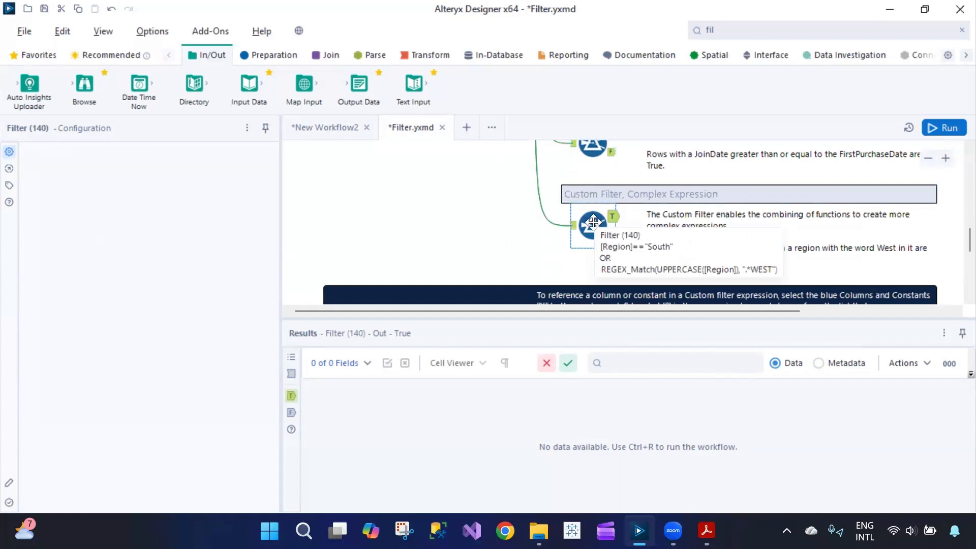
left_click_drag(152, 307, 66, 257)
left_click(65, 258)
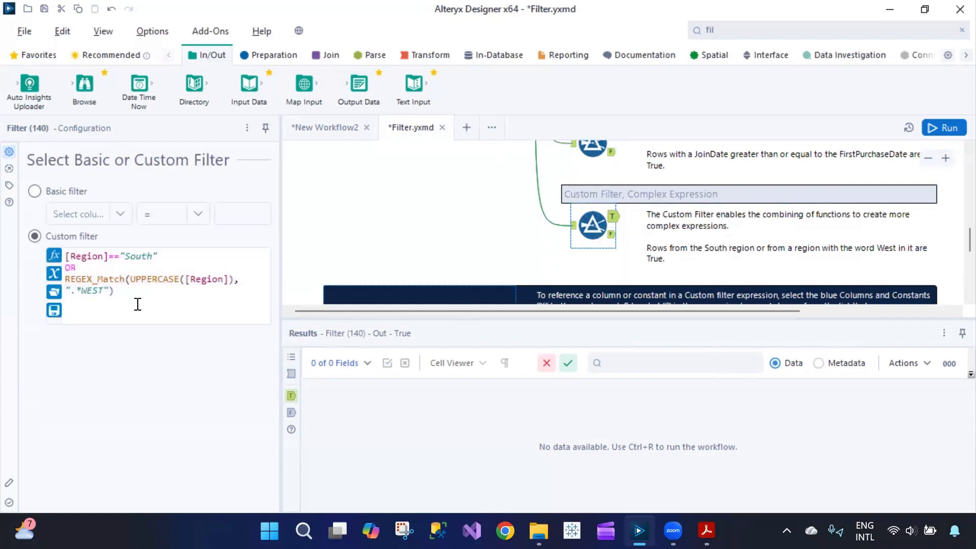
left_click_drag(134, 301, 63, 256)
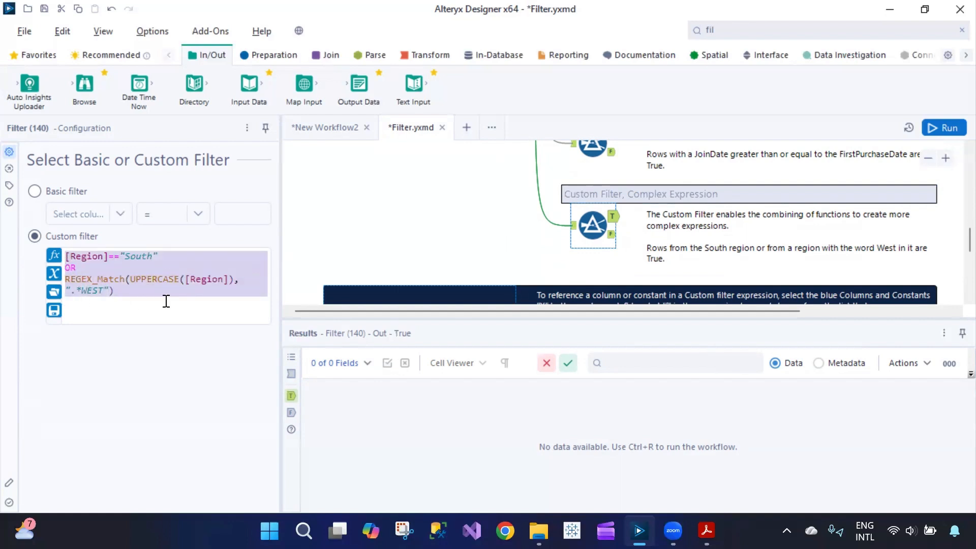
left_click_drag(164, 301, 104, 276)
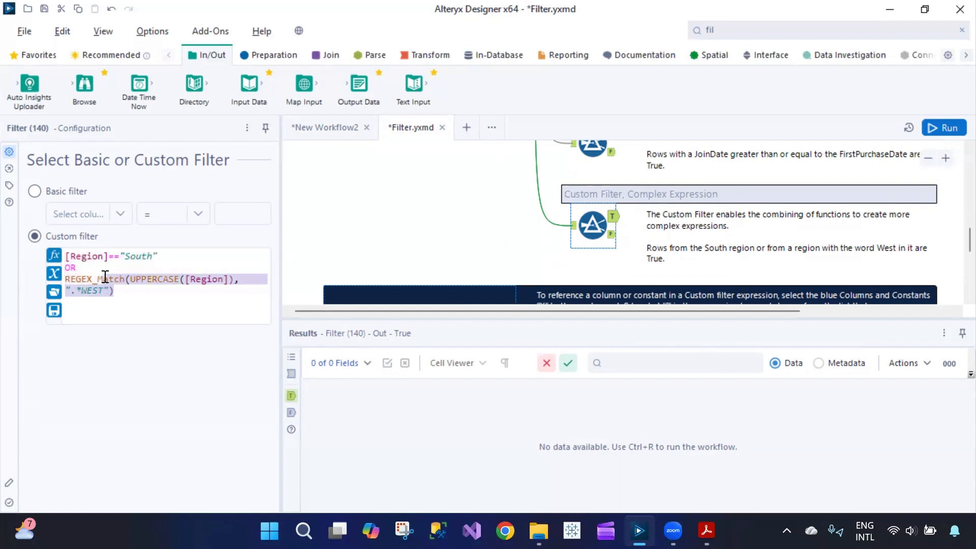
- Return to New Workflow2 and profile the Country, City and State columns in the True output's Browse results
left_click(335, 126)
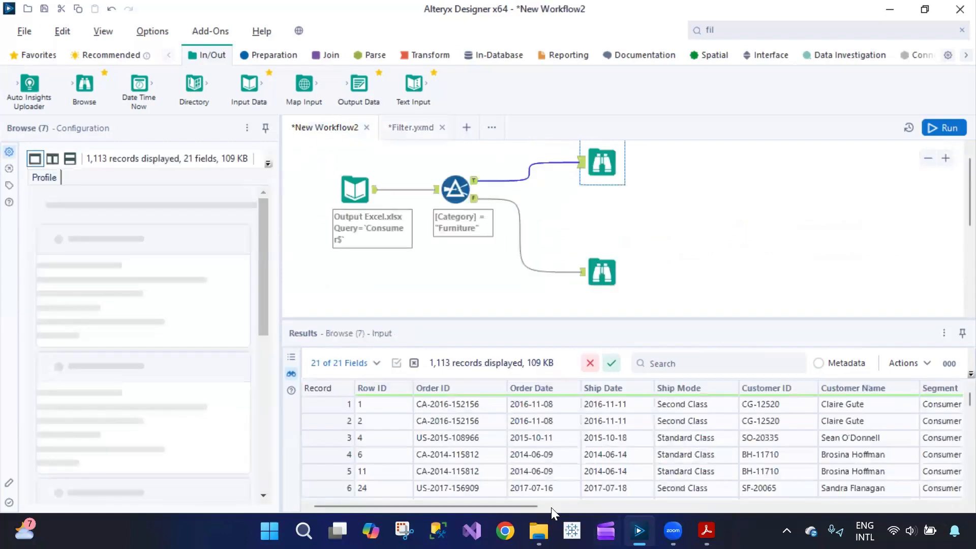
left_click_drag(521, 506, 668, 509)
left_click(641, 394)
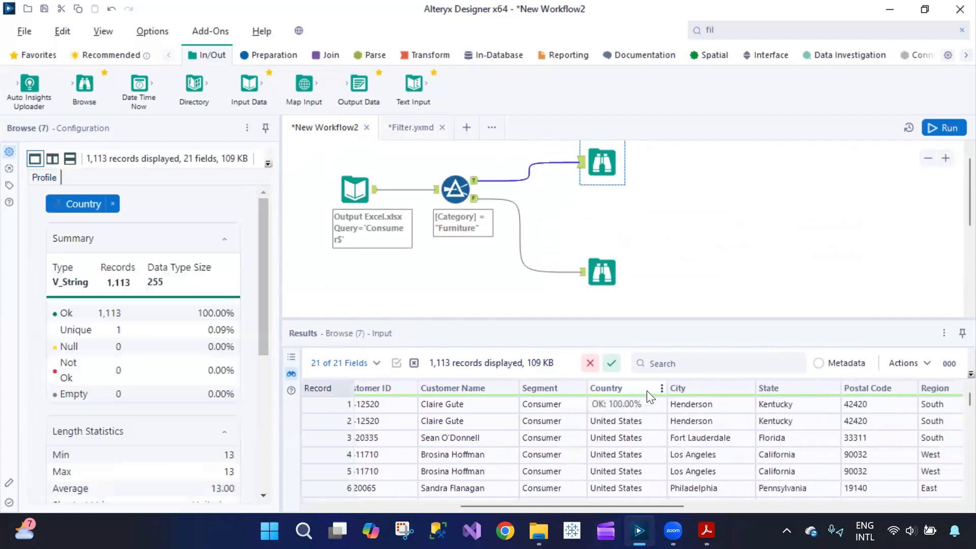
left_click(704, 391)
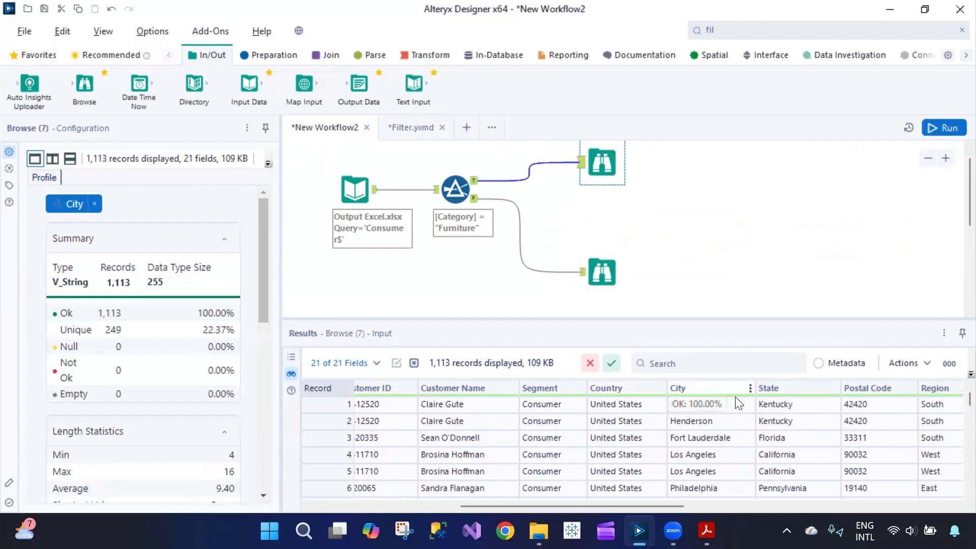
left_click(793, 389)
- Profile the Region column in the True output's Browse results and look through its records
left_click_drag(675, 508, 769, 512)
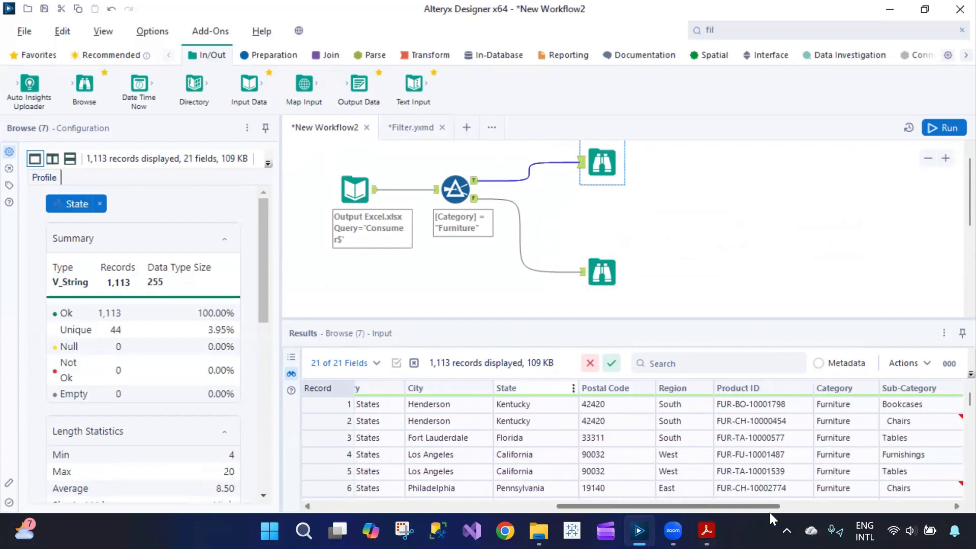
left_click(687, 401)
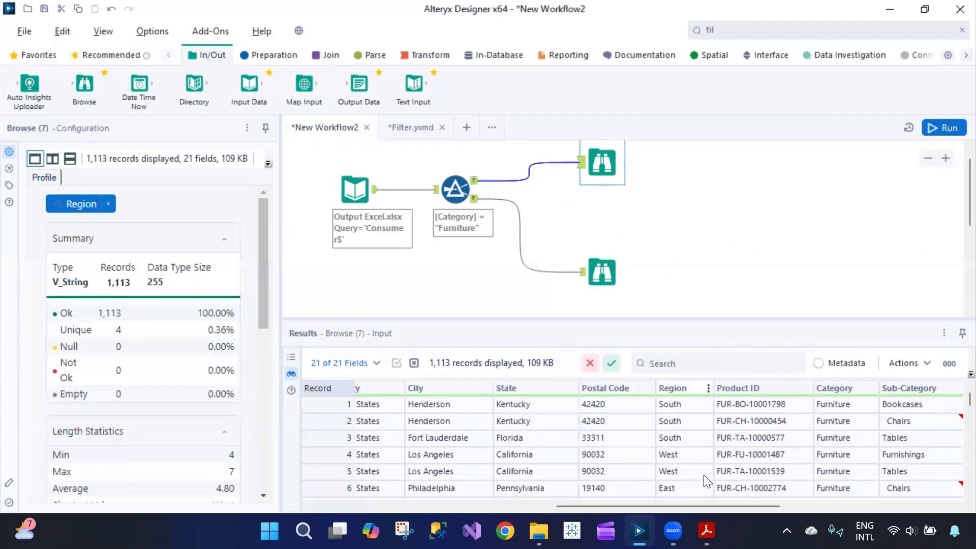
scroll(706, 480, "down", 20)
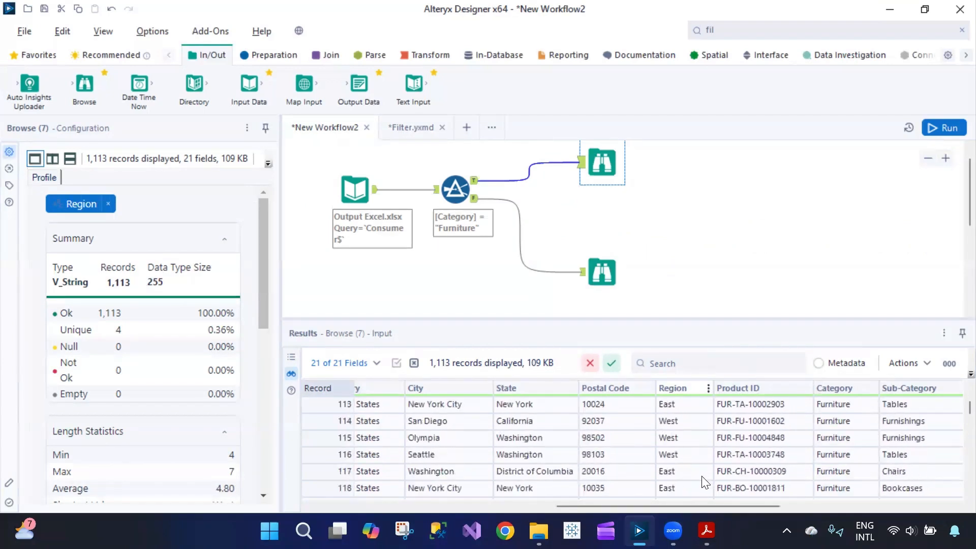
scroll(706, 481, "down", 6)
mouse_move(952, 417)
left_mouse_down()
mouse_move(952, 479)
mouse_move(954, 403)
left_mouse_up()
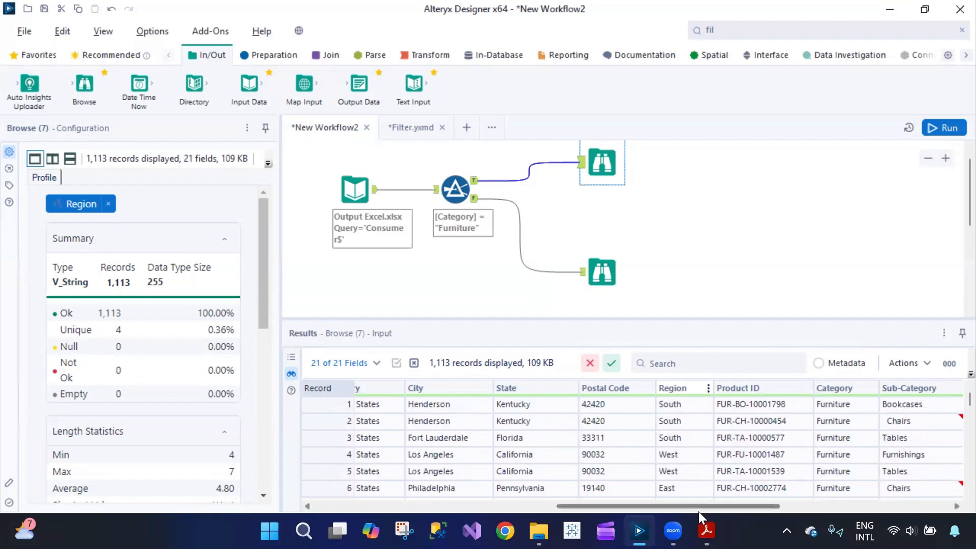
- Add a second Filter tool below the Furniture filter, feed it from the Input Data tool, and move the False output's Browse tool up
left_click_drag(698, 506, 754, 506)
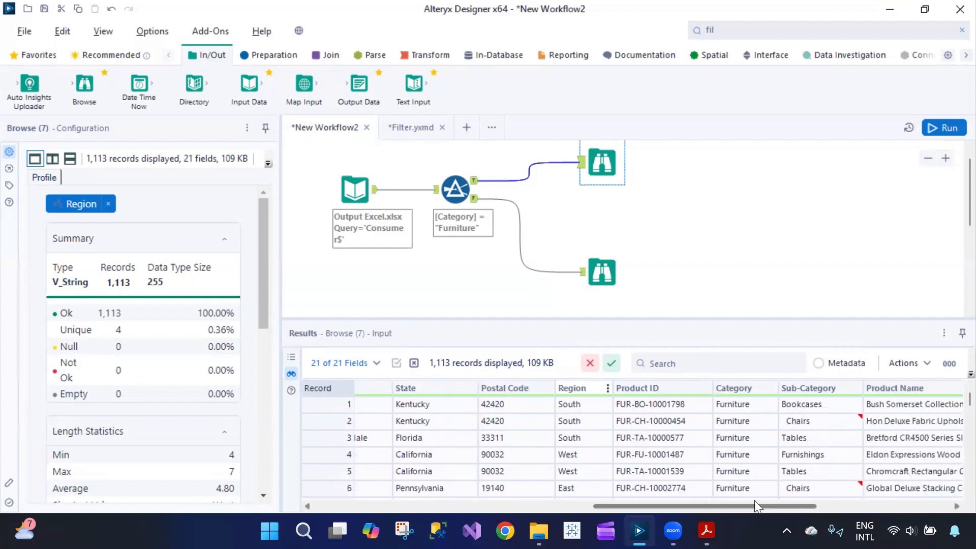
left_click(457, 188)
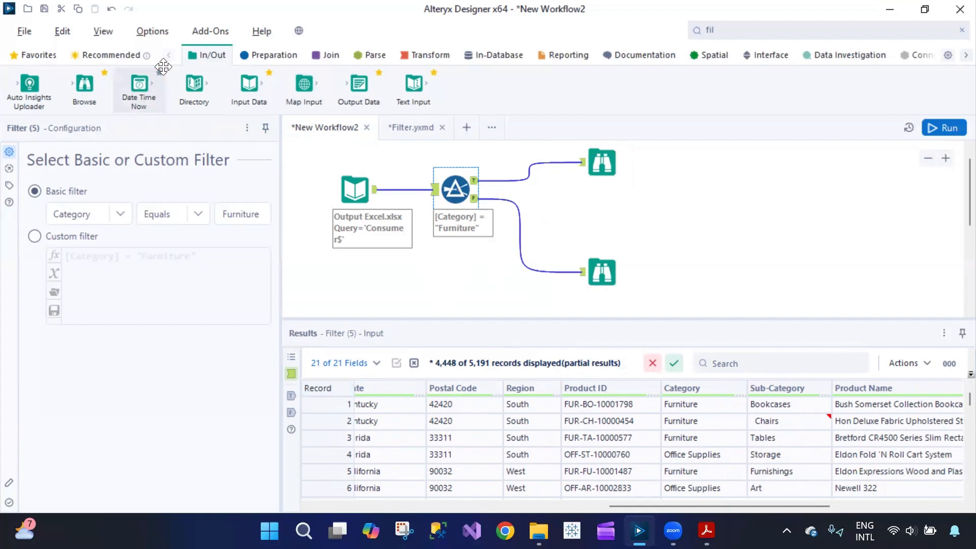
left_click(269, 55)
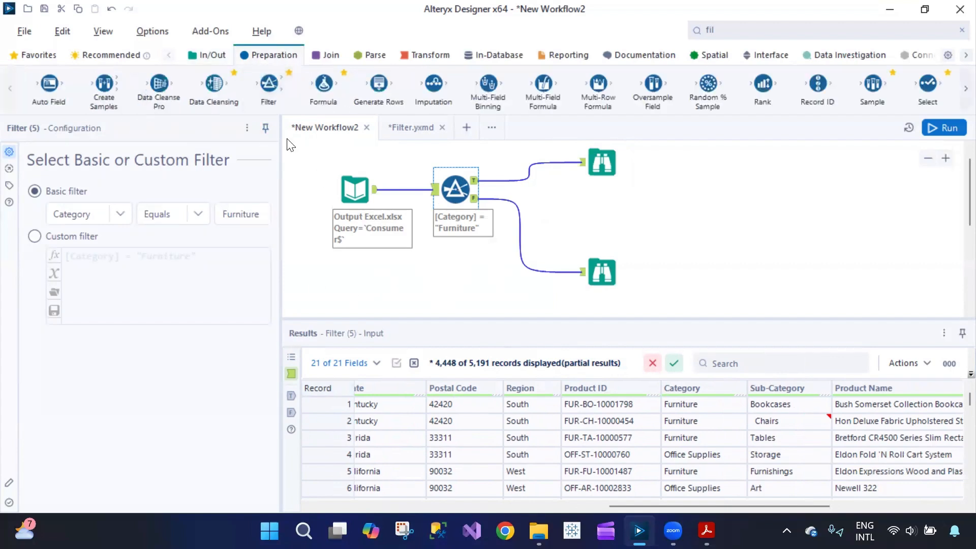
left_click_drag(268, 82, 455, 270)
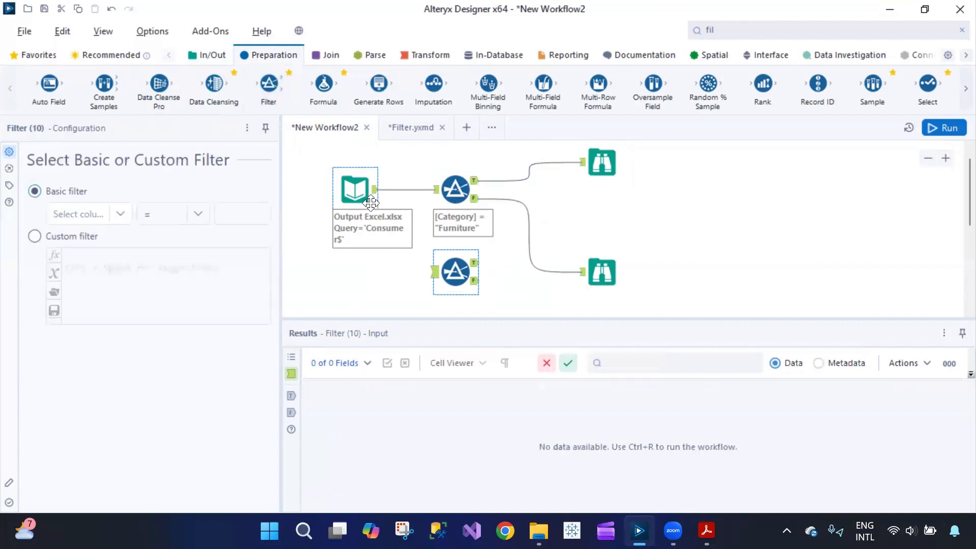
left_click_drag(375, 190, 436, 272)
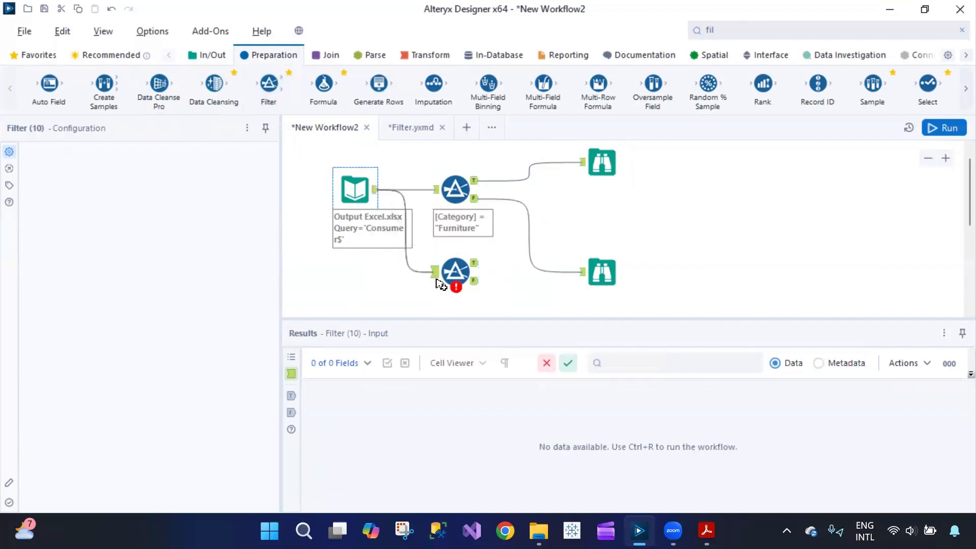
left_click_drag(608, 278, 635, 242)
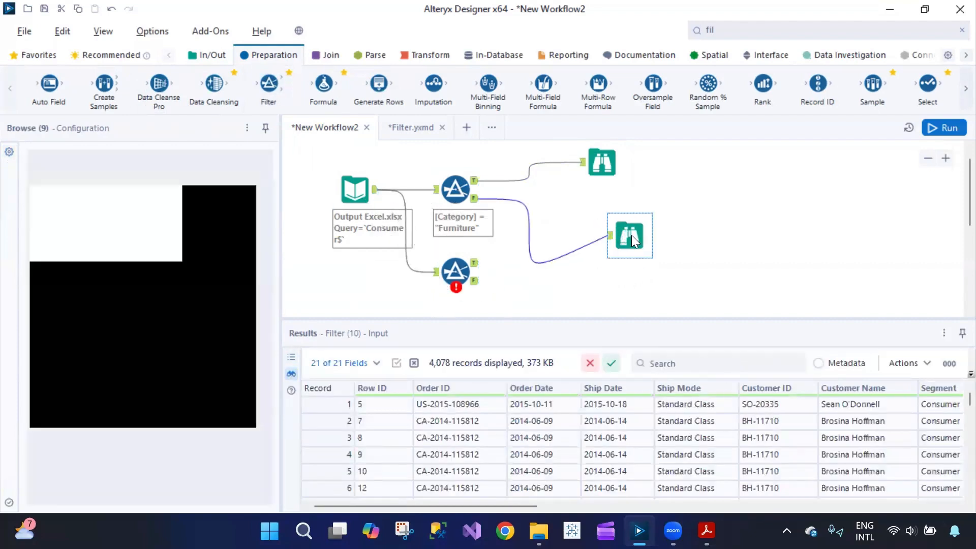
- Configure the second Filter's basic condition with the Country column and the Equals operator
left_click(454, 272)
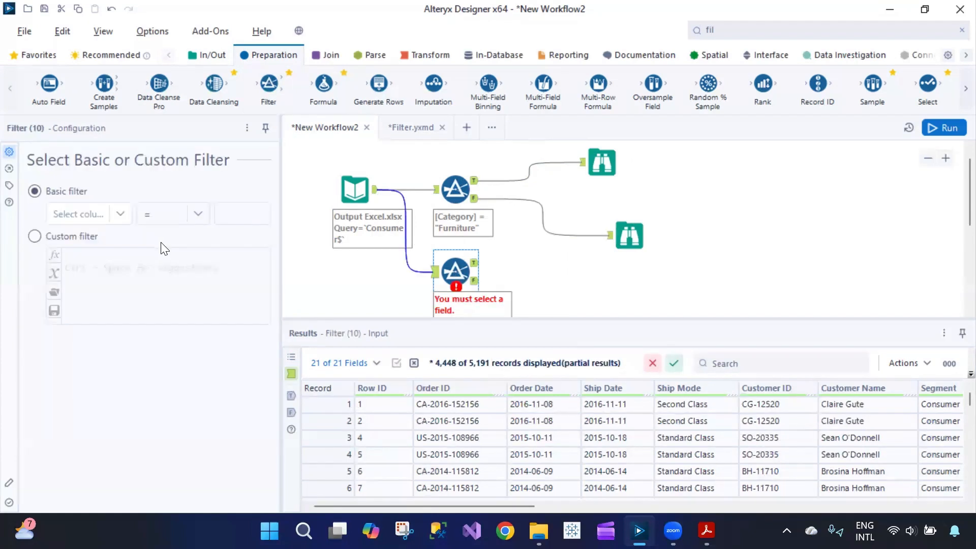
left_click(102, 214)
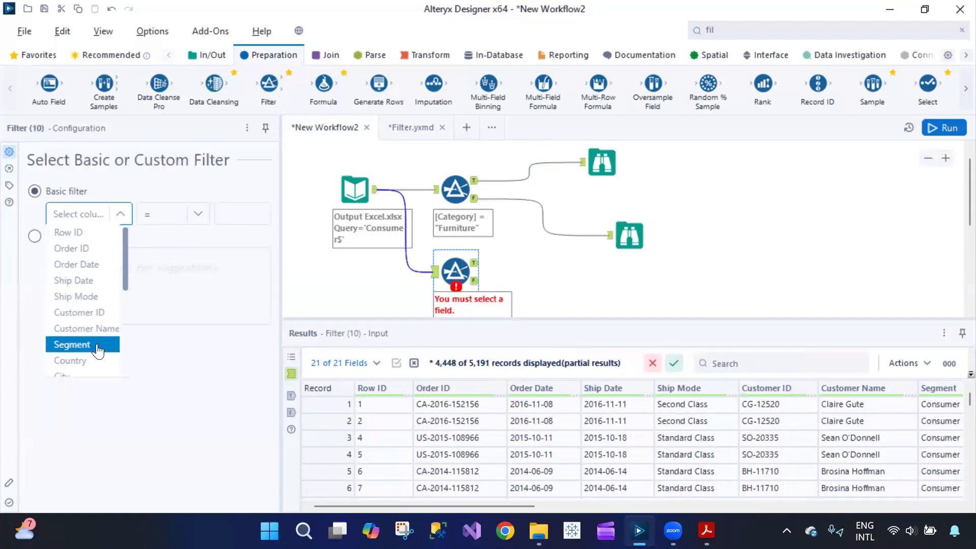
left_click(93, 364)
left_click(198, 214)
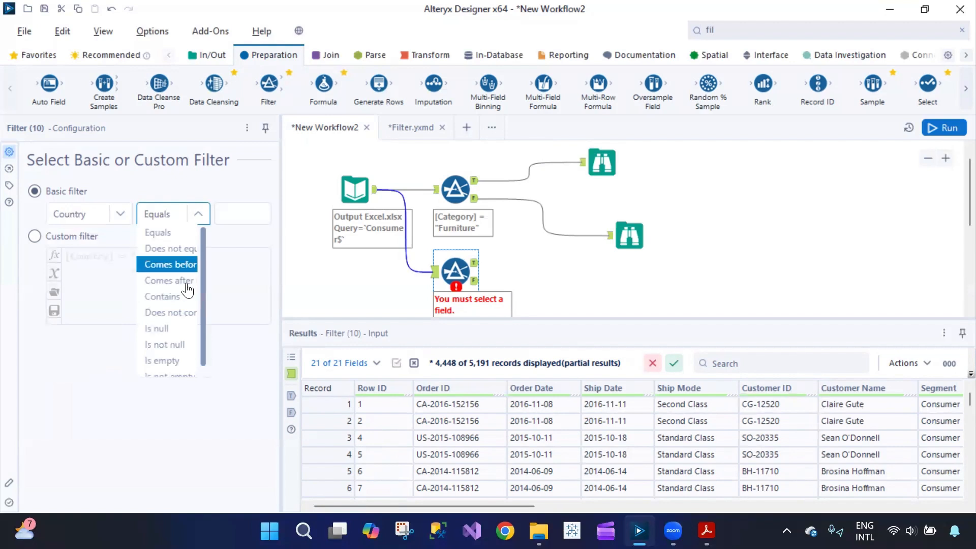
left_click(178, 233)
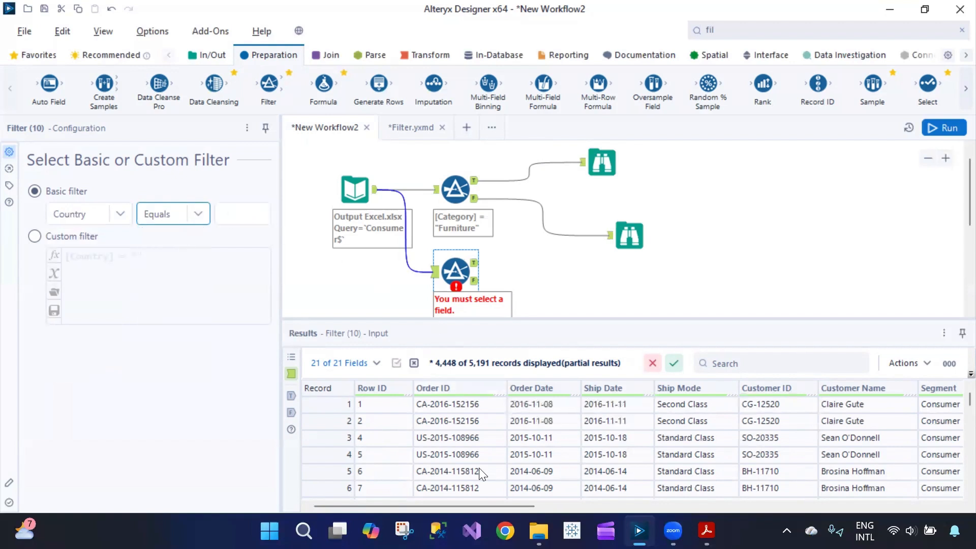
- Check the location columns in the input records and set the second Filter's basic condition to City Equals Henderson
left_click_drag(493, 506, 631, 506)
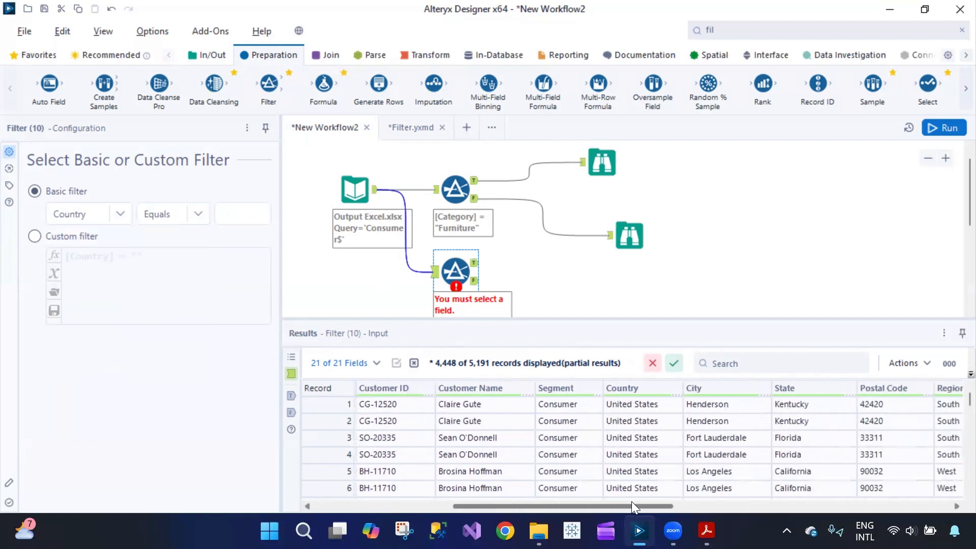
mouse_move(959, 400)
left_mouse_down()
mouse_move(954, 477)
mouse_move(952, 399)
left_mouse_up()
left_click(723, 407)
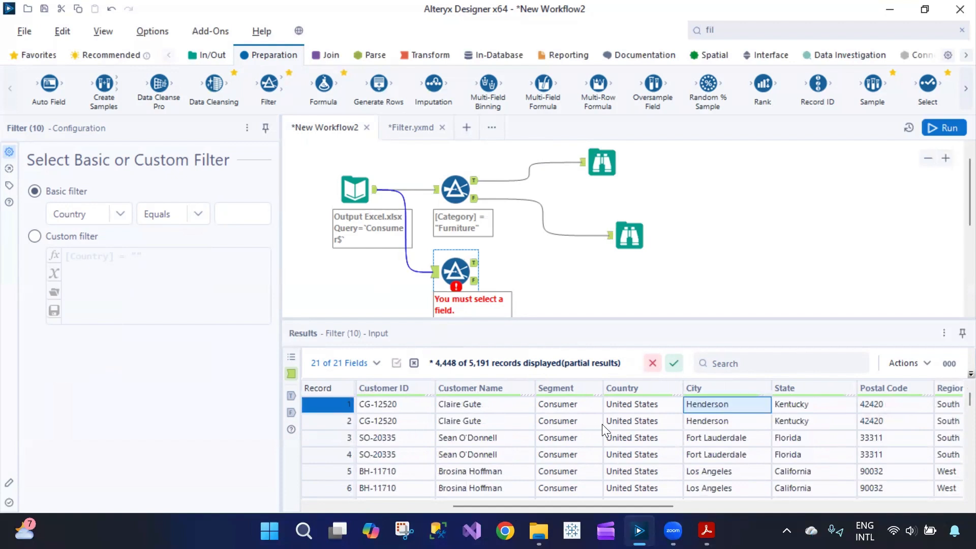
left_click(120, 218)
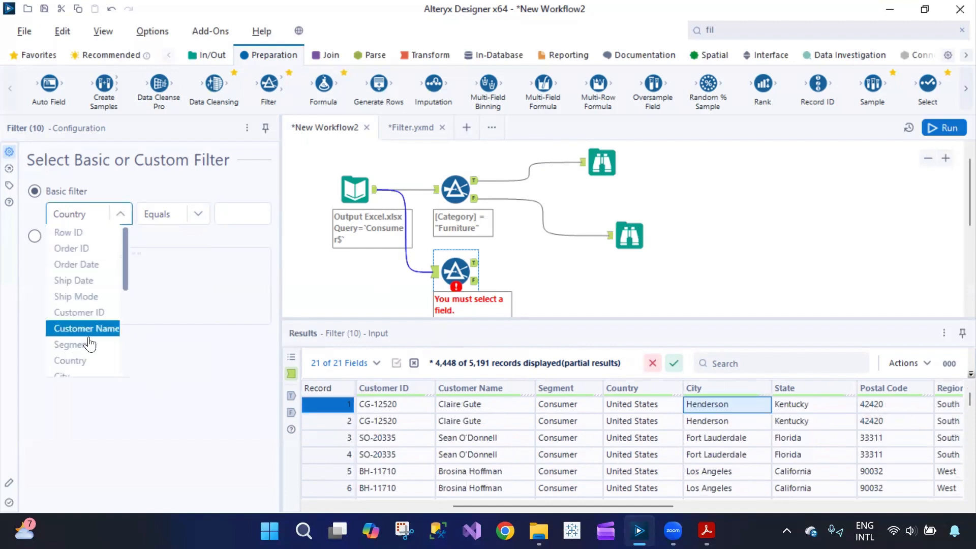
left_click(86, 378)
left_click(227, 214)
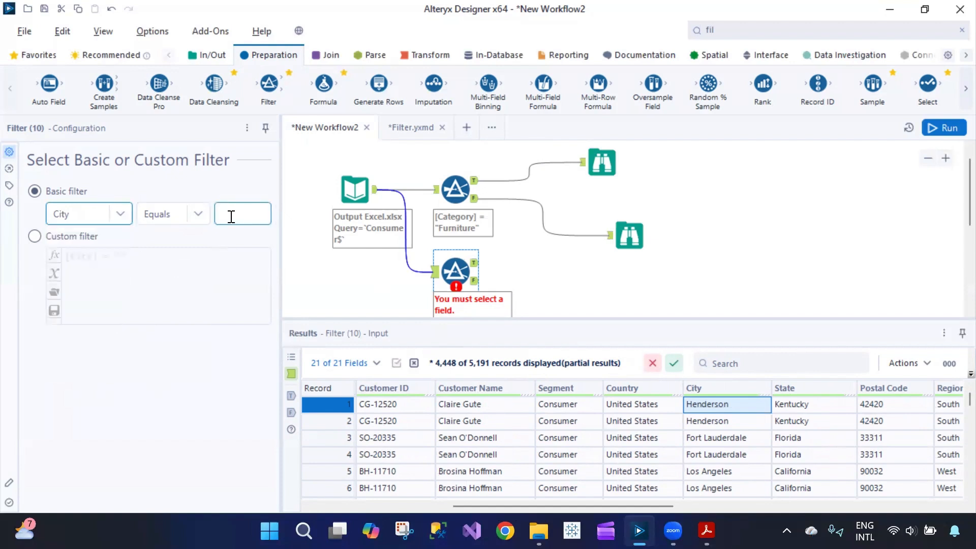
type("Henderson")
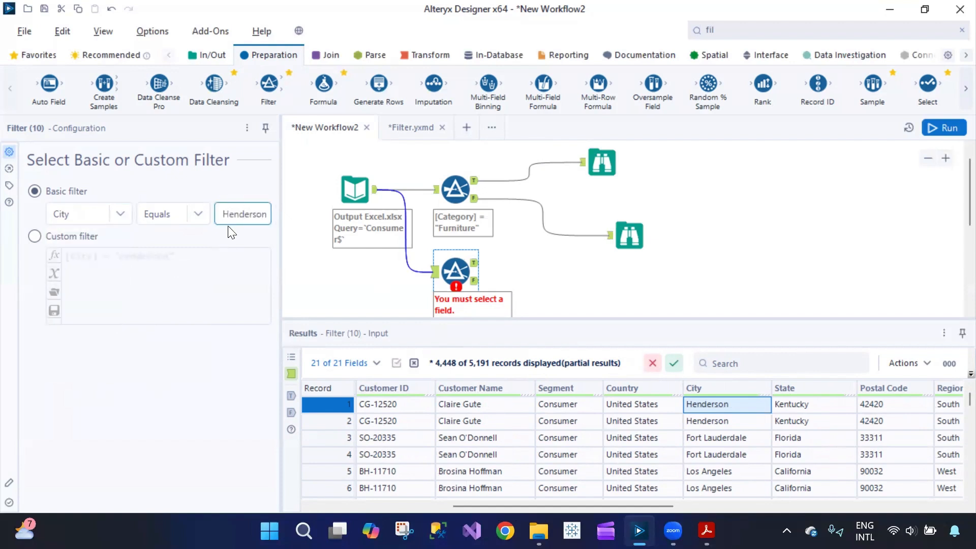
- Compare the Basic filter settings with the equivalent Custom filter expression for City, ending in Basic filter mode
left_click(35, 235)
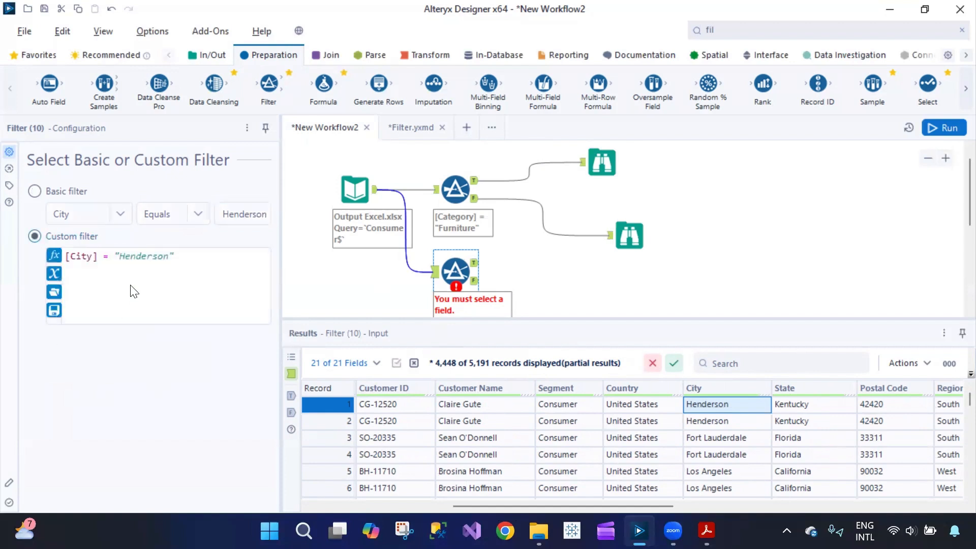
left_click(35, 192)
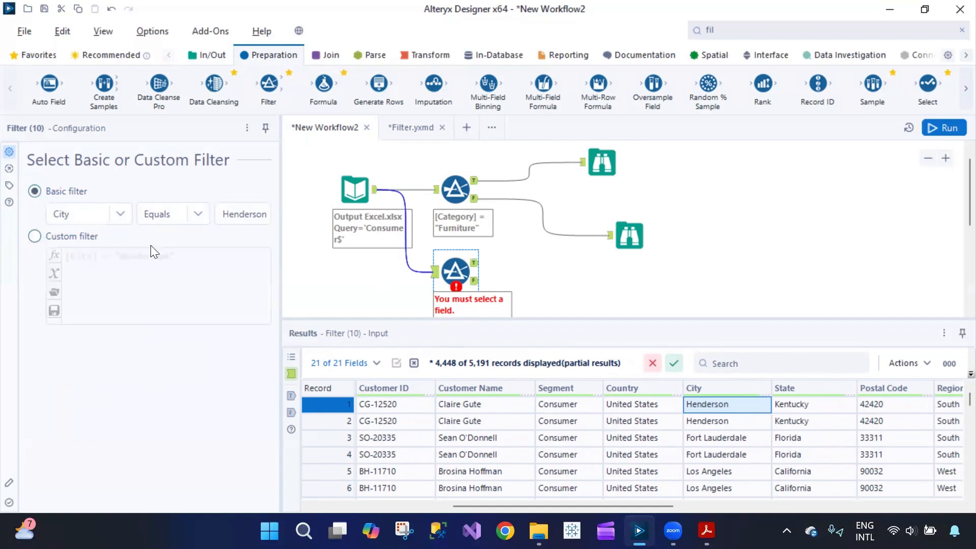
left_click(33, 238)
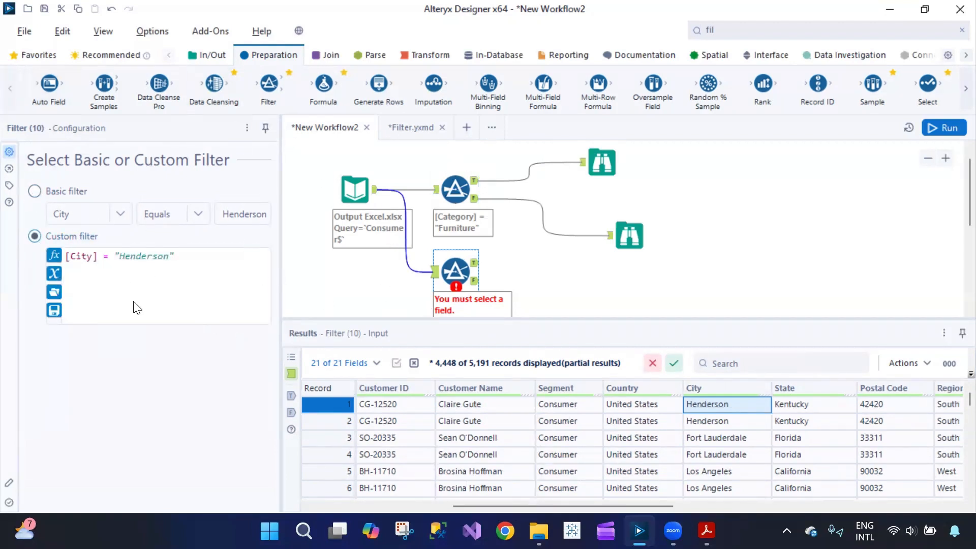
left_click(40, 202)
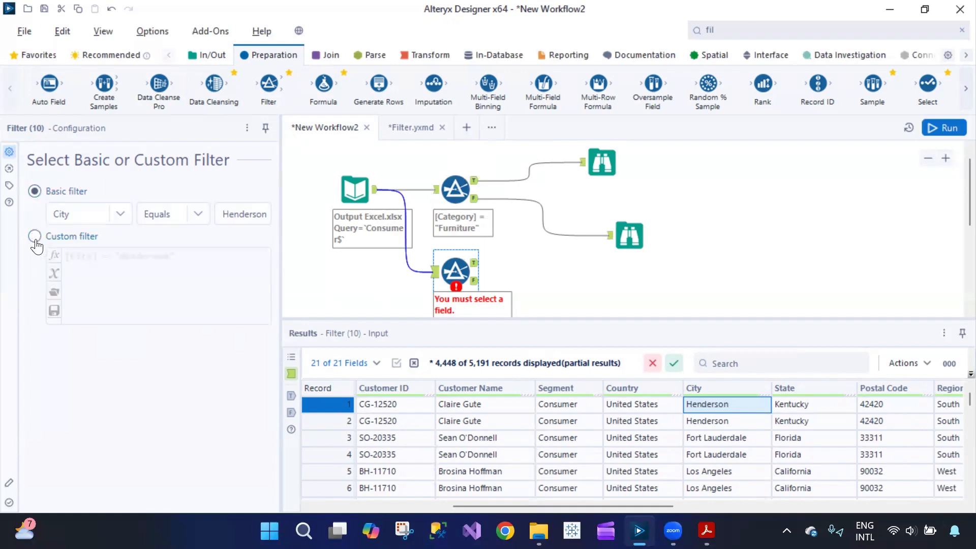
left_click(35, 236)
left_click(43, 201)
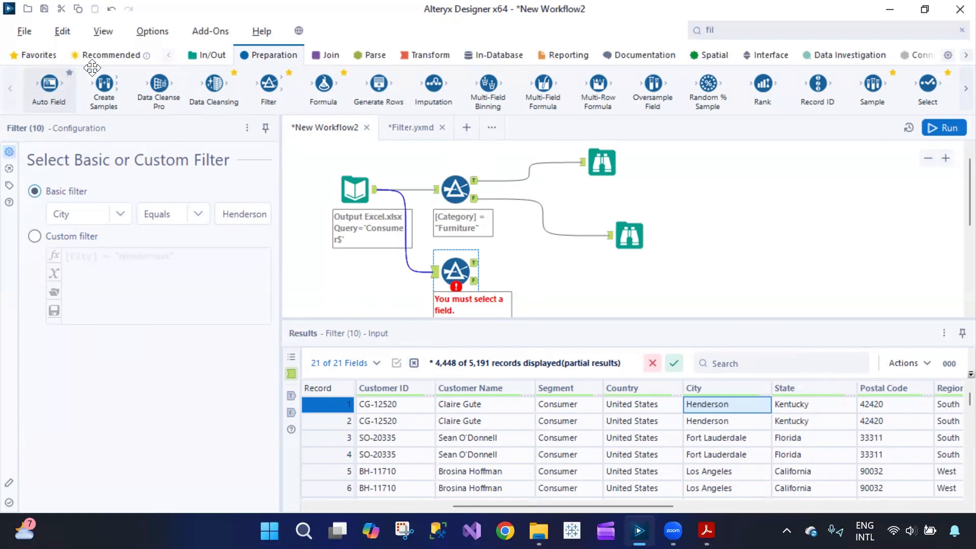
- Attach a Browse tool to the second Filter's True output and run the workflow
left_click(207, 55)
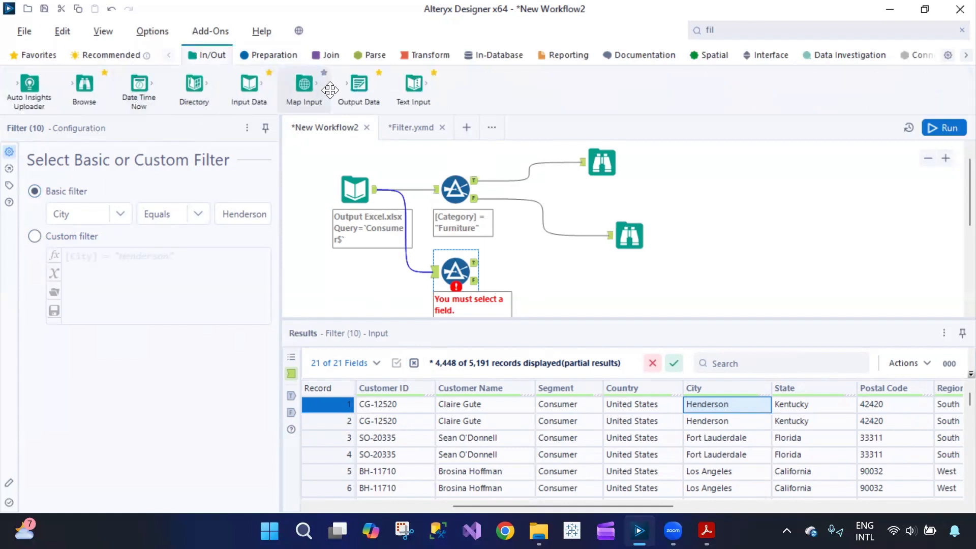
left_click_drag(84, 86, 621, 289)
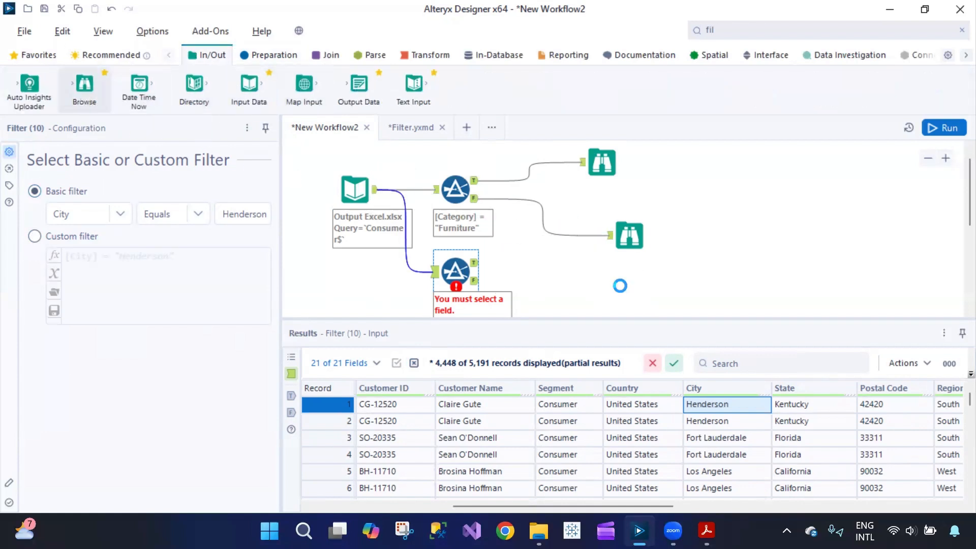
left_click_drag(475, 263, 610, 292)
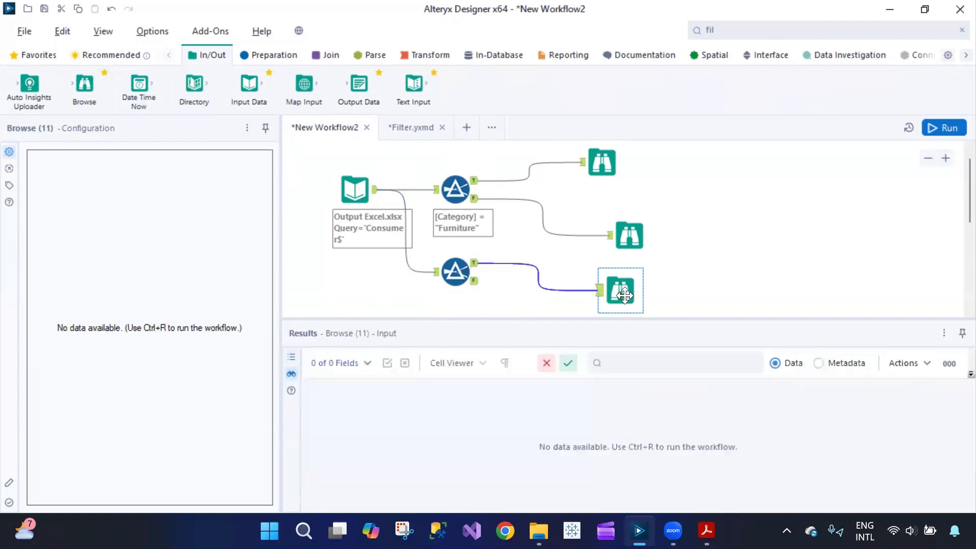
left_click(941, 132)
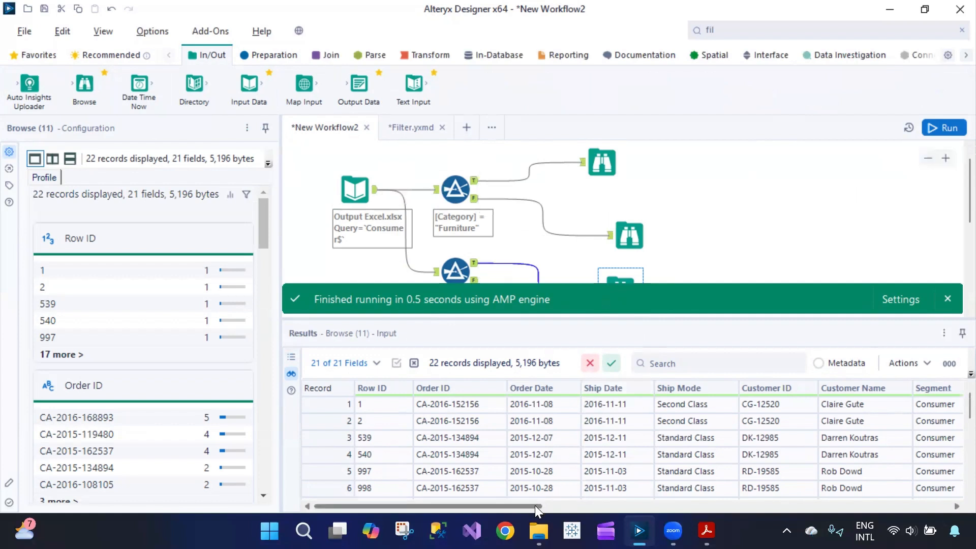
- Review the City values in the Henderson filter's Browse results and compare them with the Furniture filter's False and True outputs
scroll(535, 506, "right", 3)
scroll(566, 513, "right", 3)
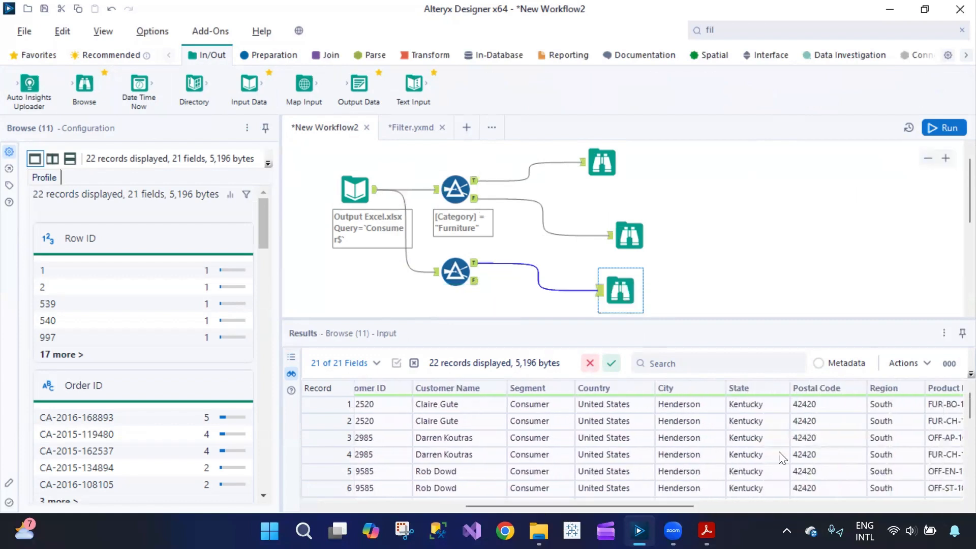
scroll(952, 466, "down", 5)
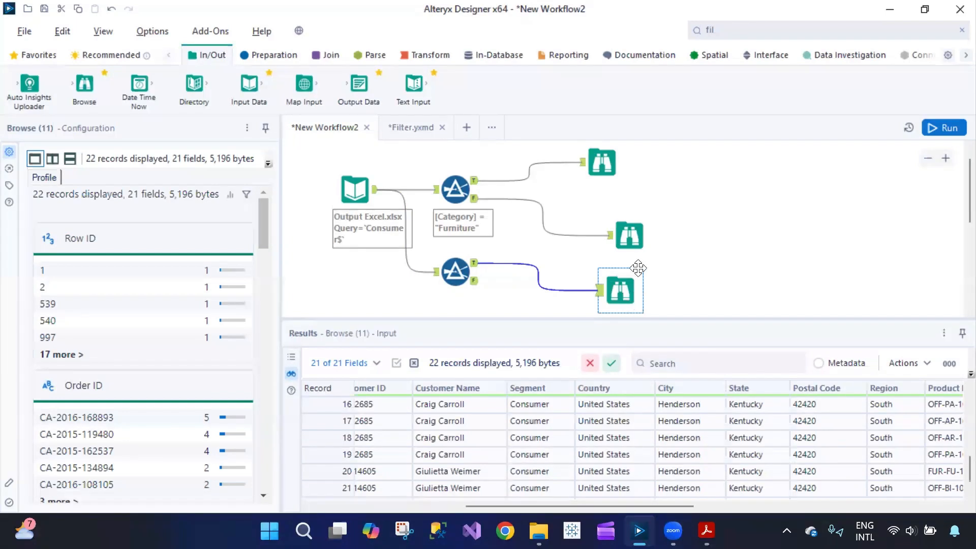
left_click(635, 243)
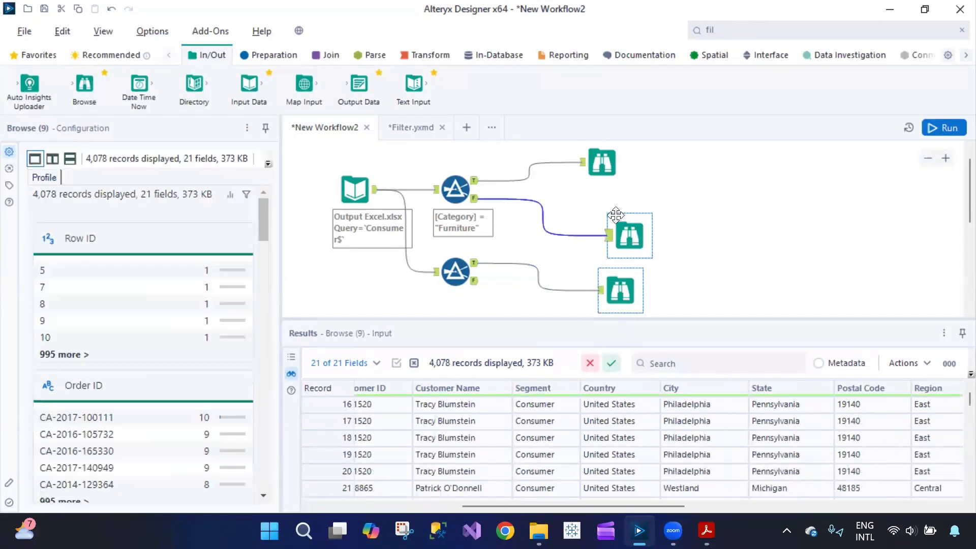
left_click(602, 163)
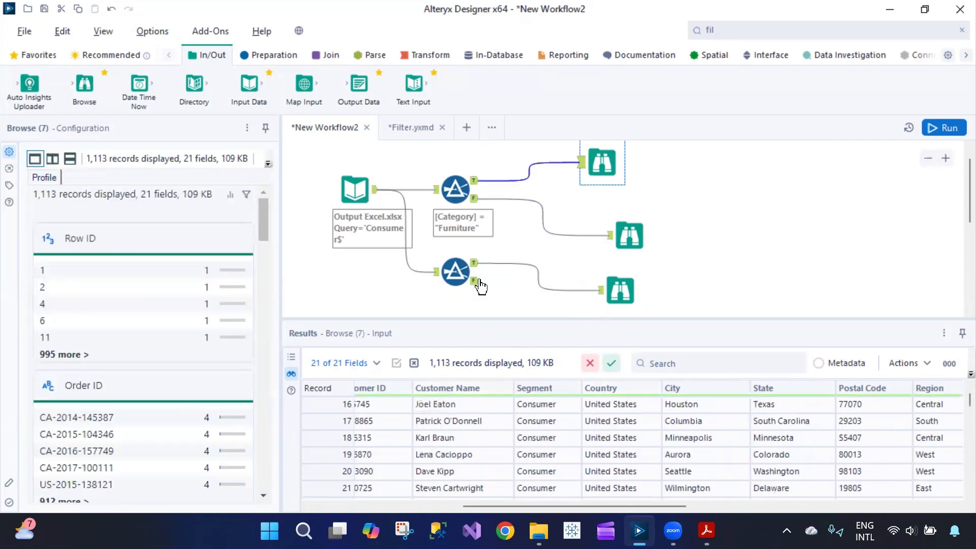
- Rename the second Filter tool as Filter City Data Henderson and shift its Browse tool slightly further away
left_click(456, 287)
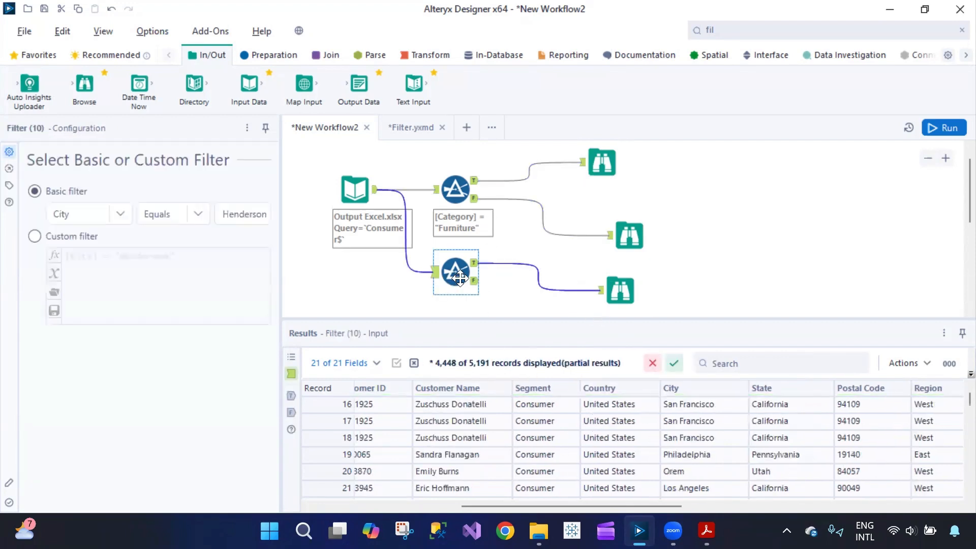
left_click(9, 168)
left_click(10, 186)
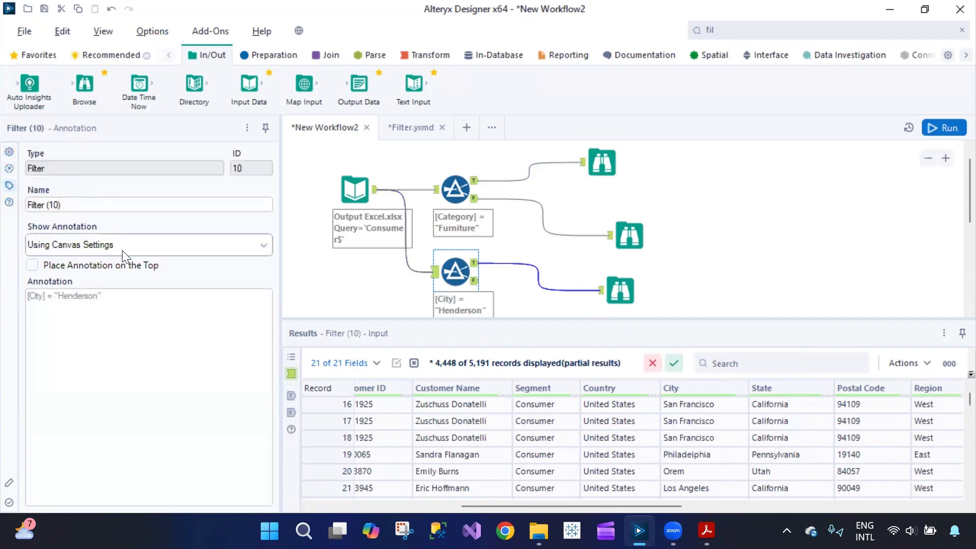
left_click_drag(81, 204, 20, 203)
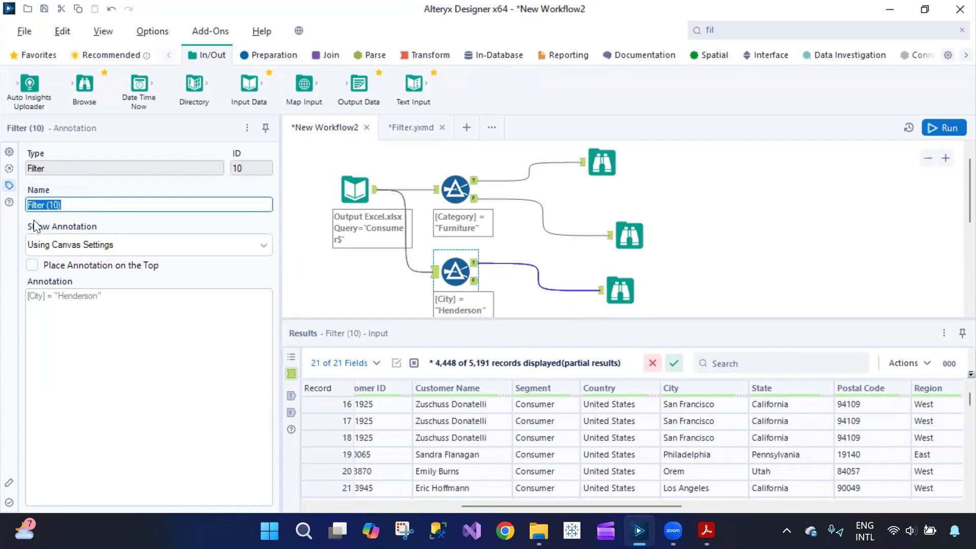
type("F")
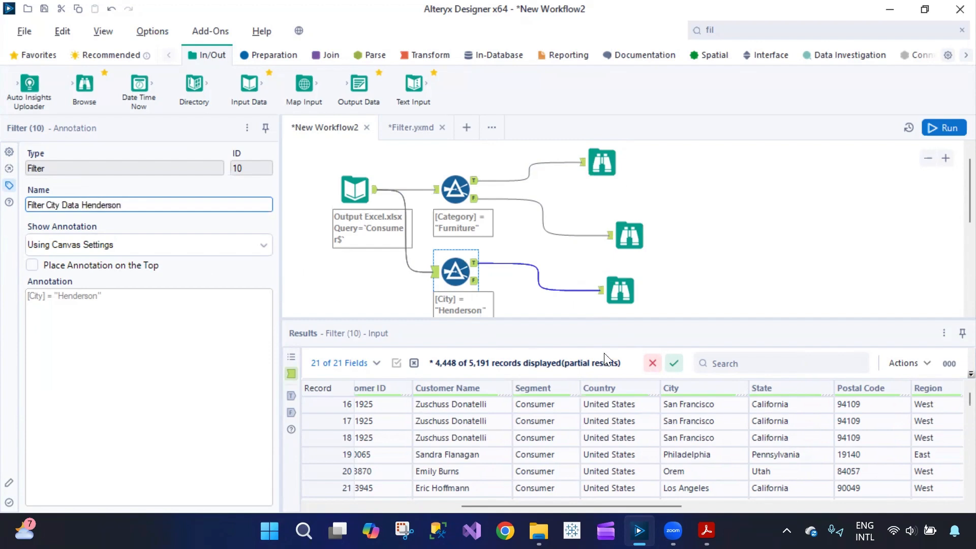
left_click(342, 283)
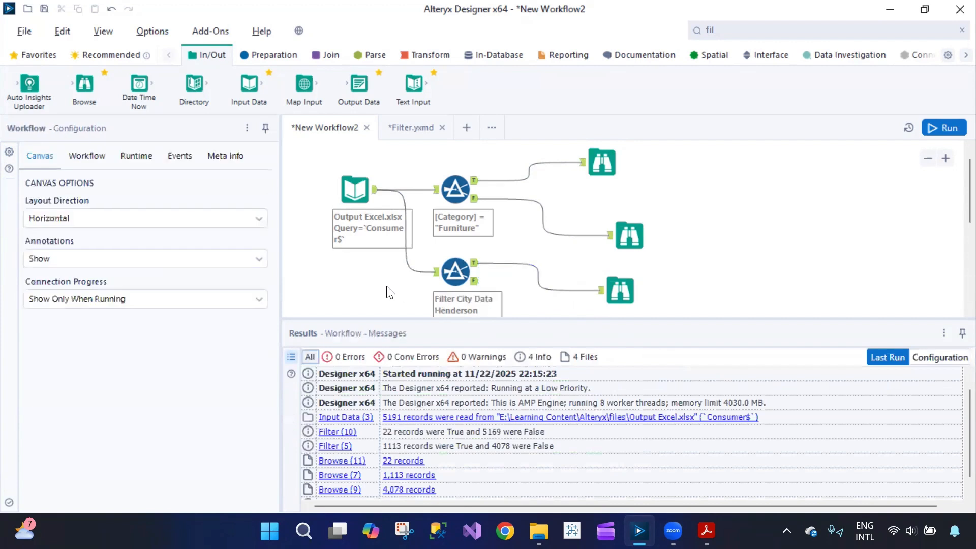
left_click_drag(615, 292, 642, 292)
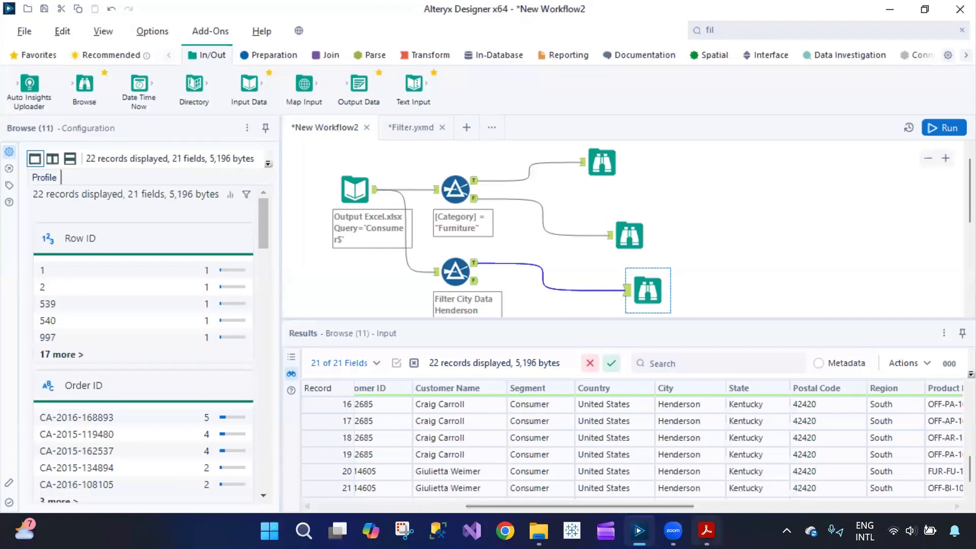
- Switch to the Alteryx learning plan PDF in Acrobat and select the line Day 7: Filtering Basics
left_click(706, 530)
left_click_drag(233, 388, 360, 391)
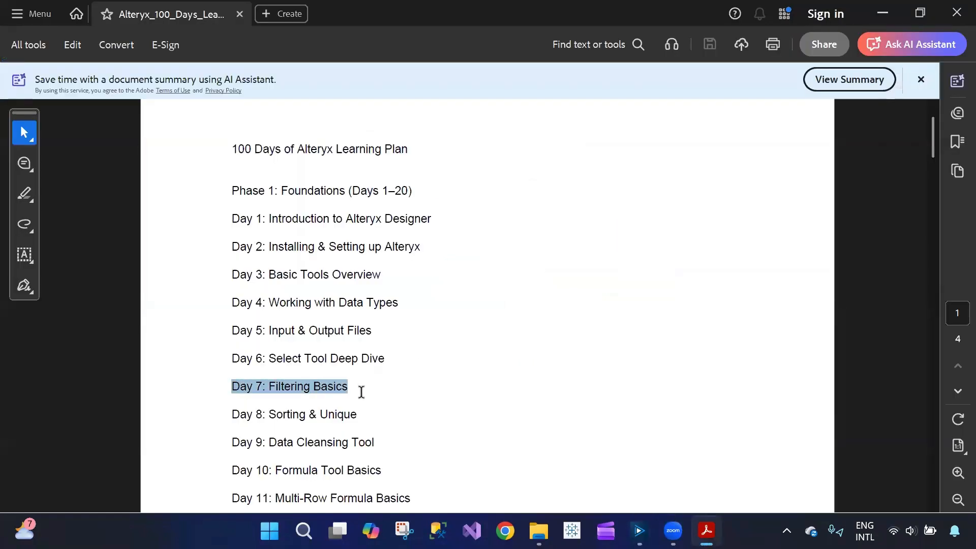
- Clear the text selection in the PDF, switch back to Alteryx Designer and set the Henderson City filter to Custom filter
left_click(472, 404)
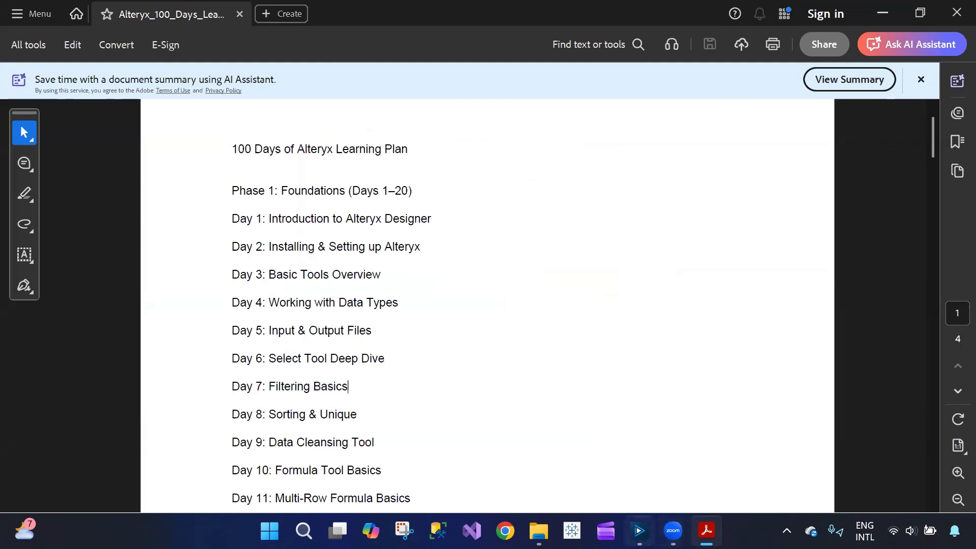
left_click(639, 531)
left_click(450, 272)
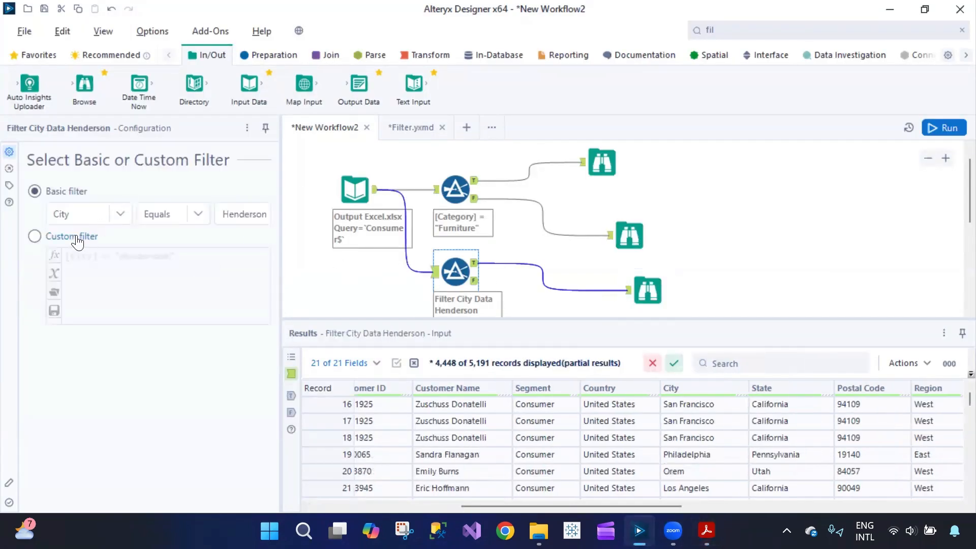
left_click(35, 237)
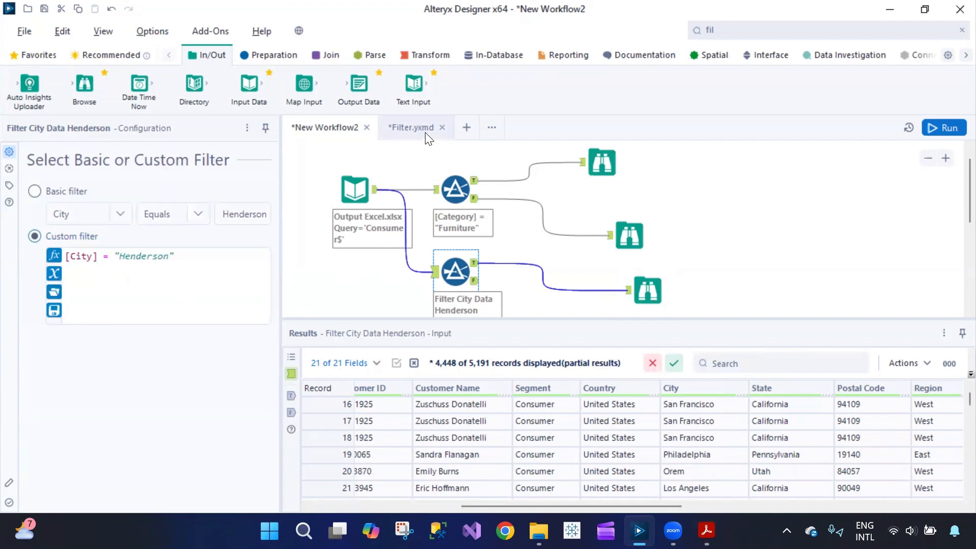
- Switch to the Filter.yxmd example workflow and read its Filter Tool introduction and the Greater Than and Is Not Null basic filter notes
left_click(411, 128)
scroll(644, 281, "down", 3)
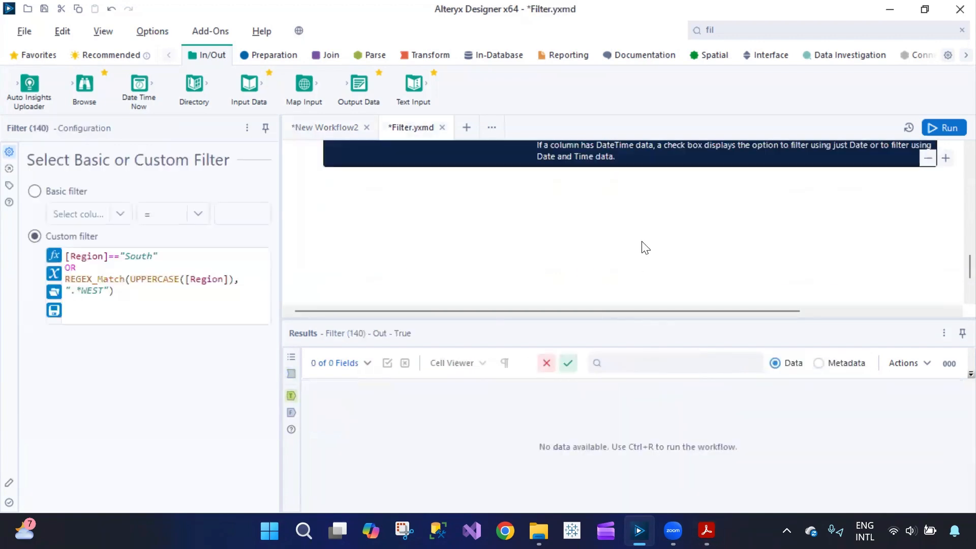
scroll(629, 245, "up", 10)
scroll(632, 252, "up", 5)
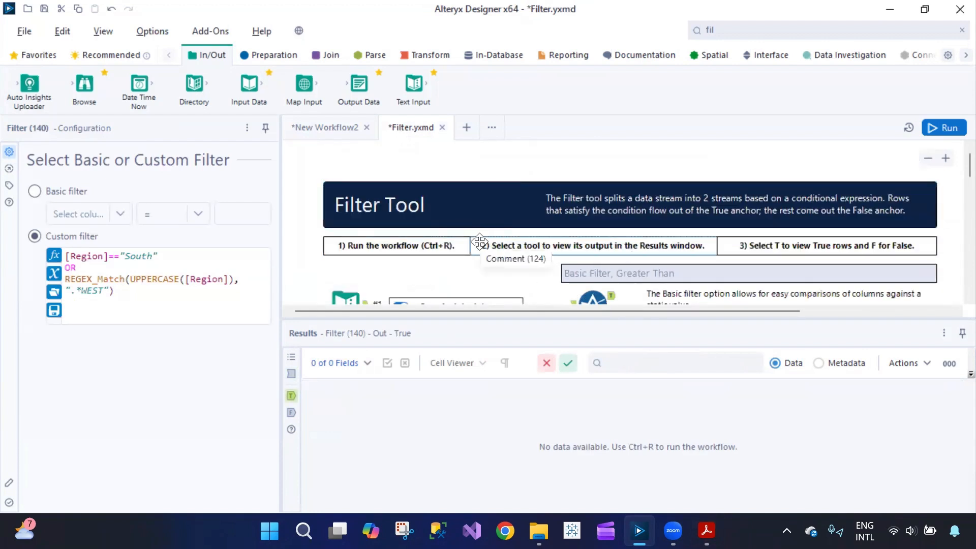
scroll(483, 244, "down", 1)
scroll(480, 261, "down", 3)
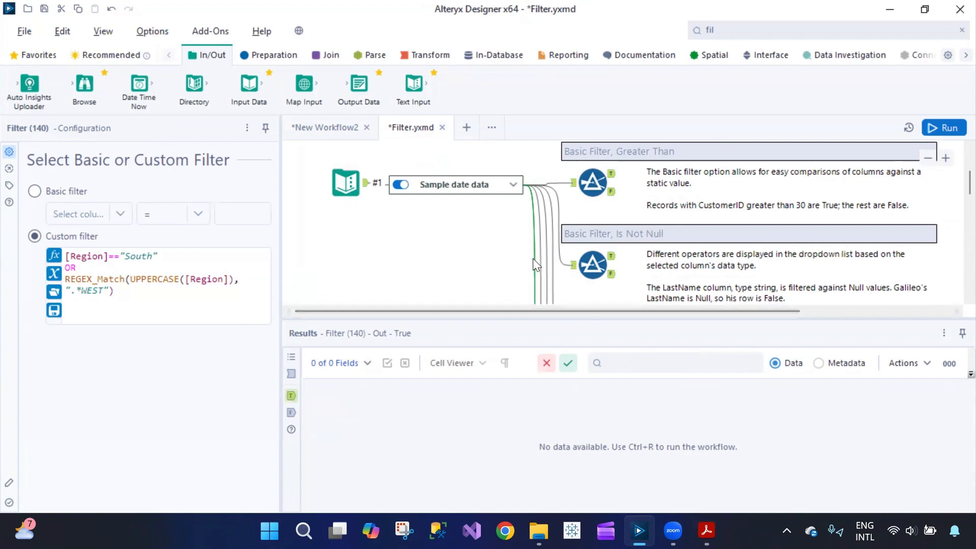
scroll(661, 249, "down", 1)
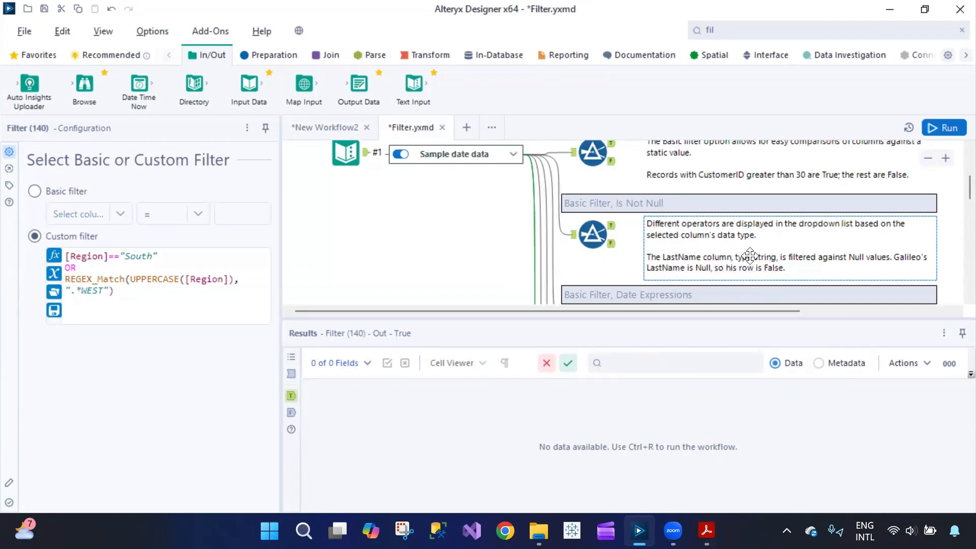
- Inspect the configurations of the example filters for Is Not Null and Date Expressions
left_click(592, 235)
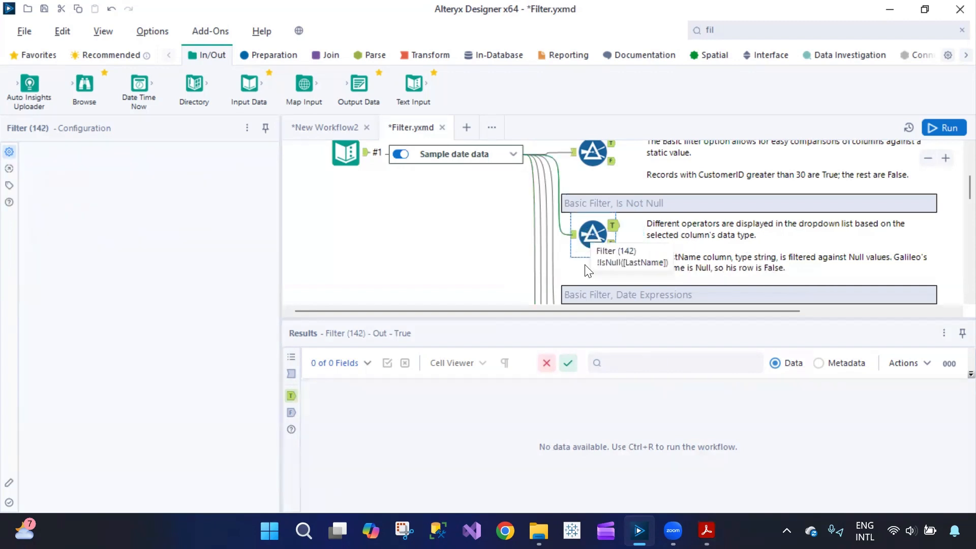
scroll(588, 271, "down", 3)
left_click(592, 235)
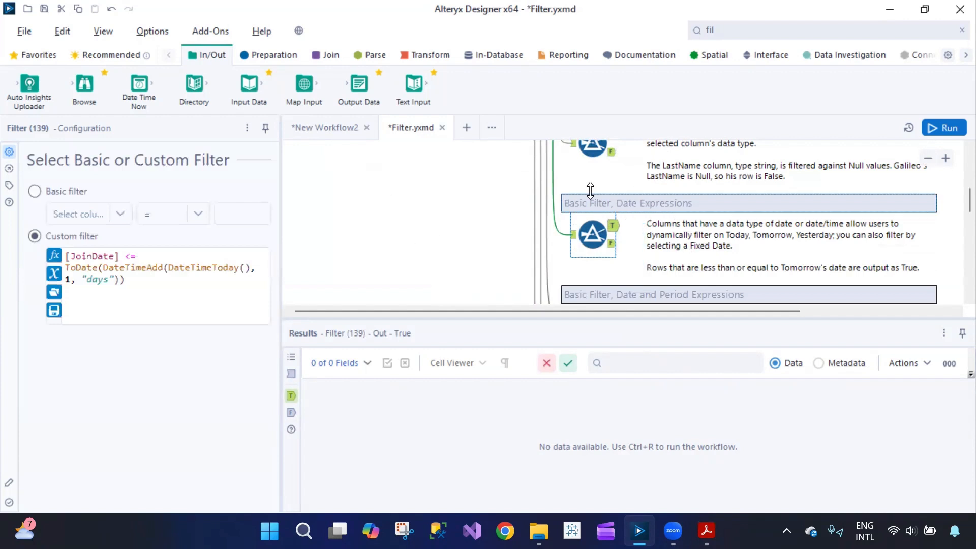
- Return to New Workflow2, check the learning plan PDF in Acrobat and come back to the workflow in Alteryx Designer
left_click(338, 133)
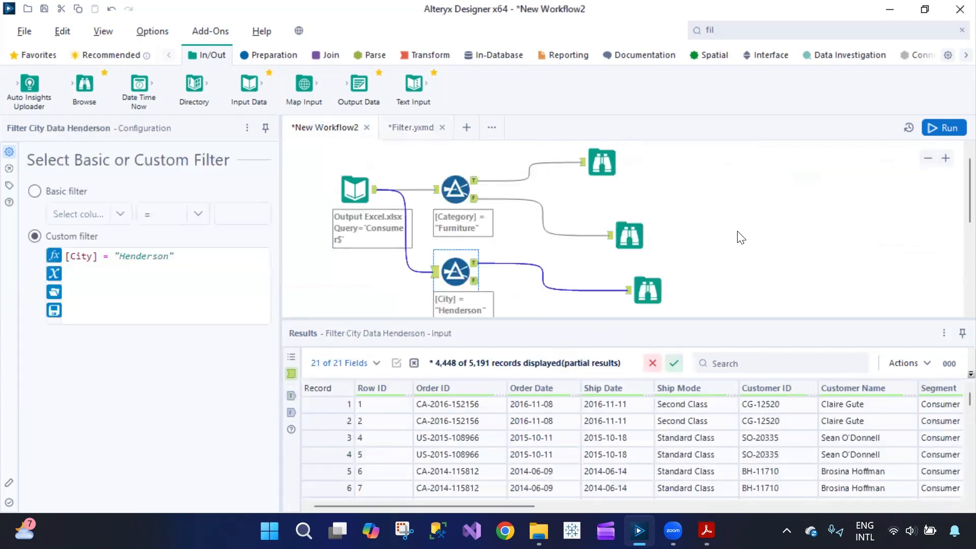
left_click(706, 530)
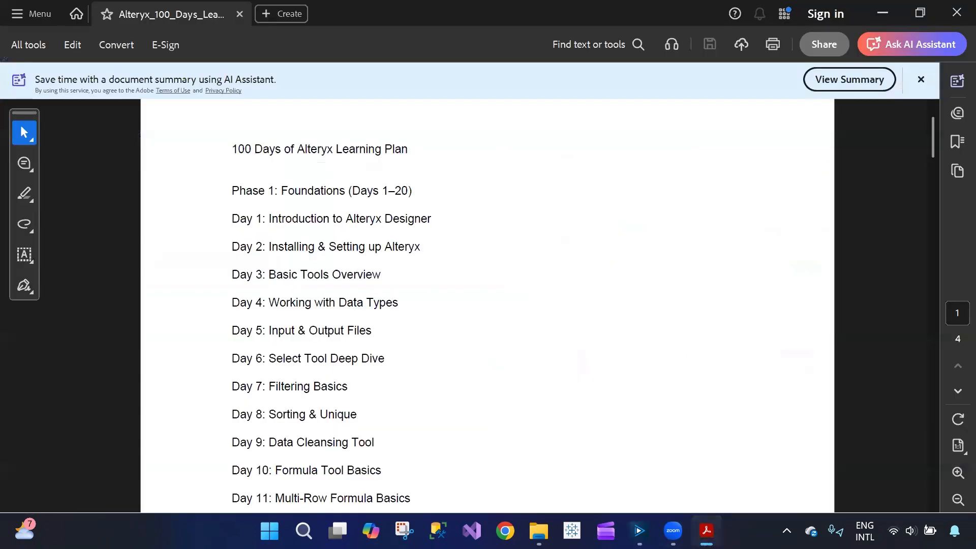
left_click(706, 530)
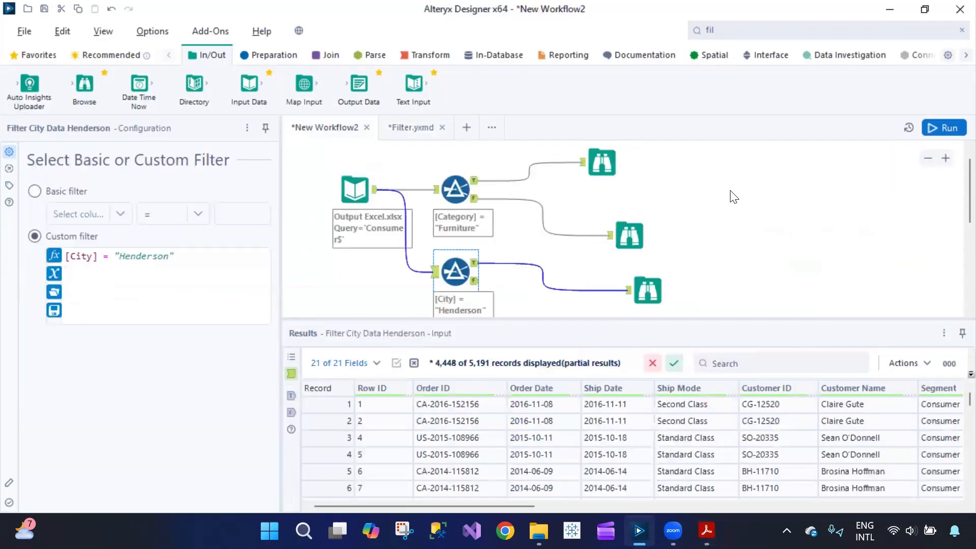